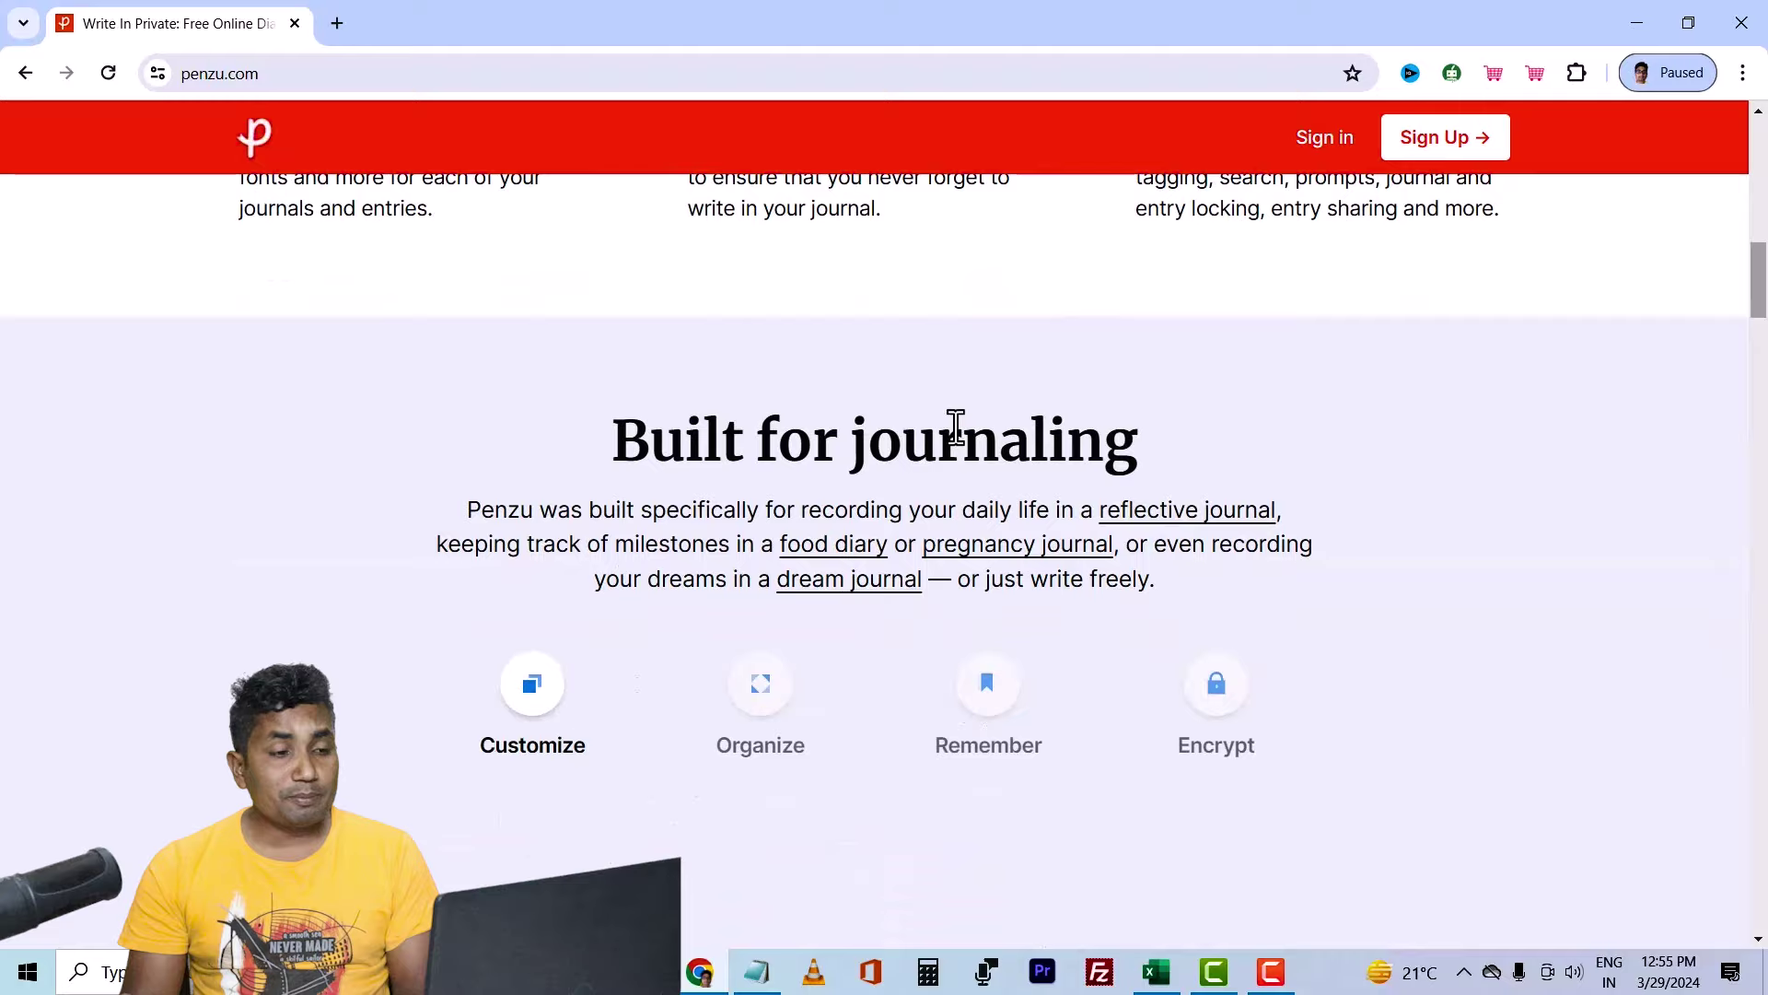
Step: Scroll back up through Penzu's feature grid
scroll(956, 426, "up", 5)
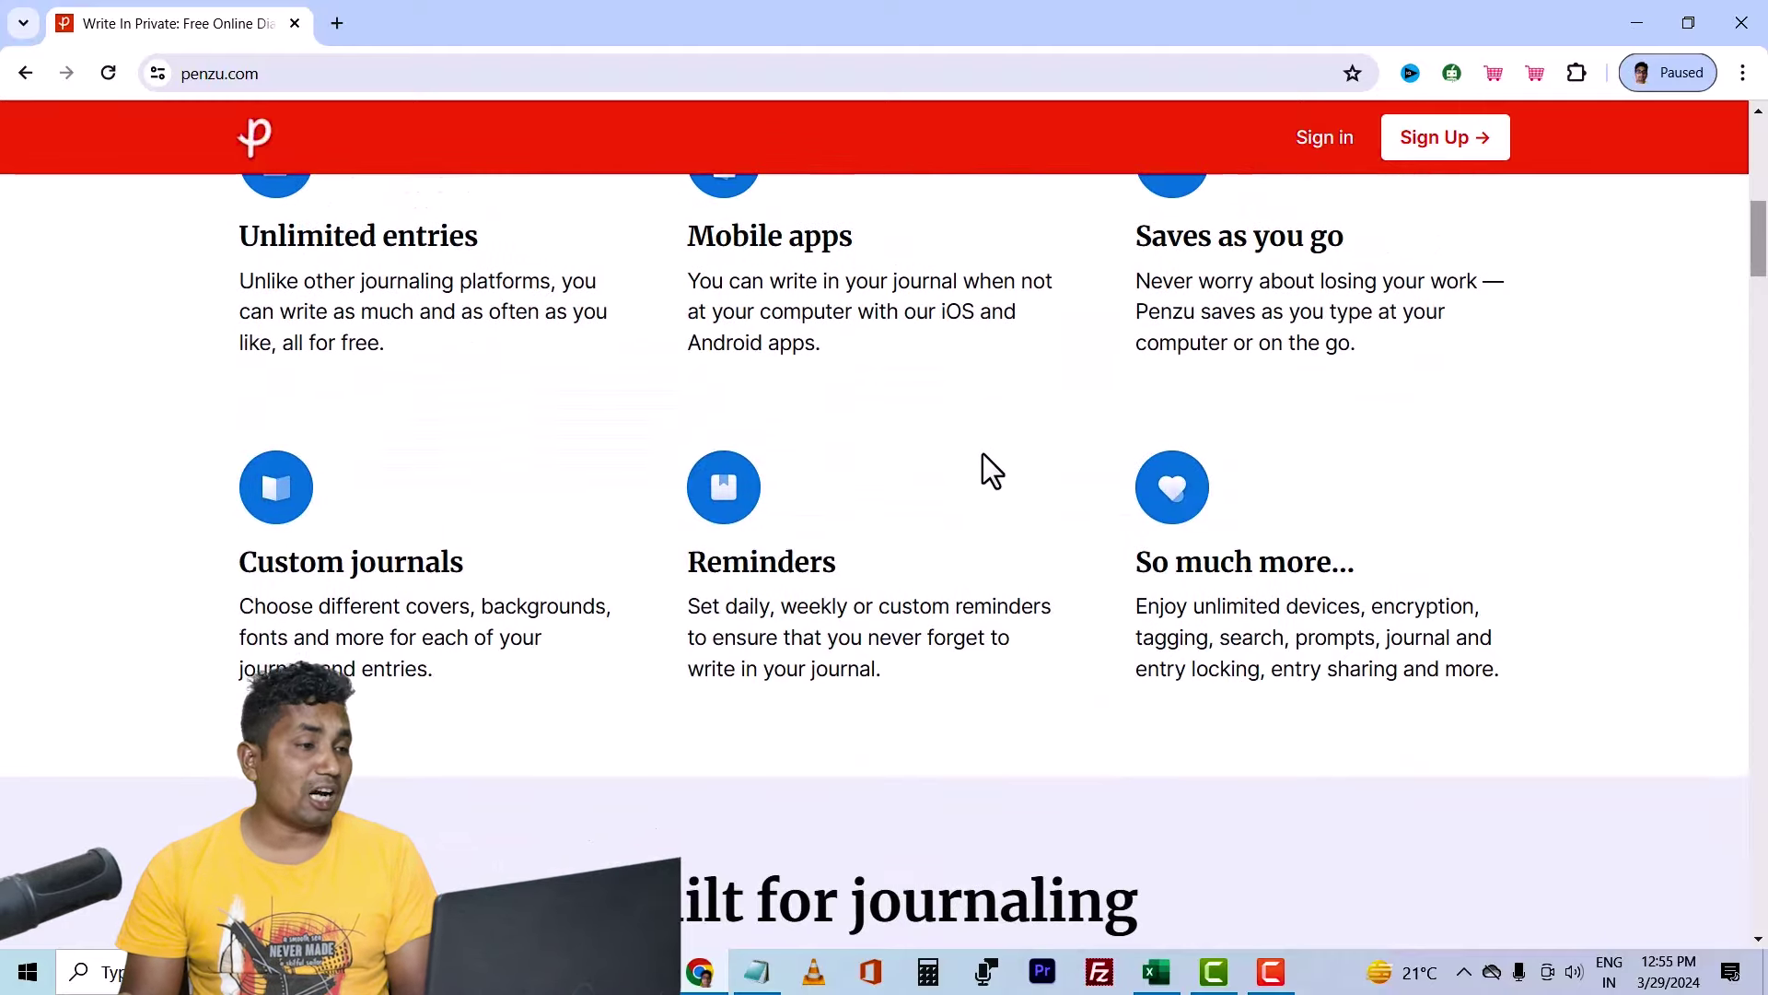
scroll(981, 453, "up", 2)
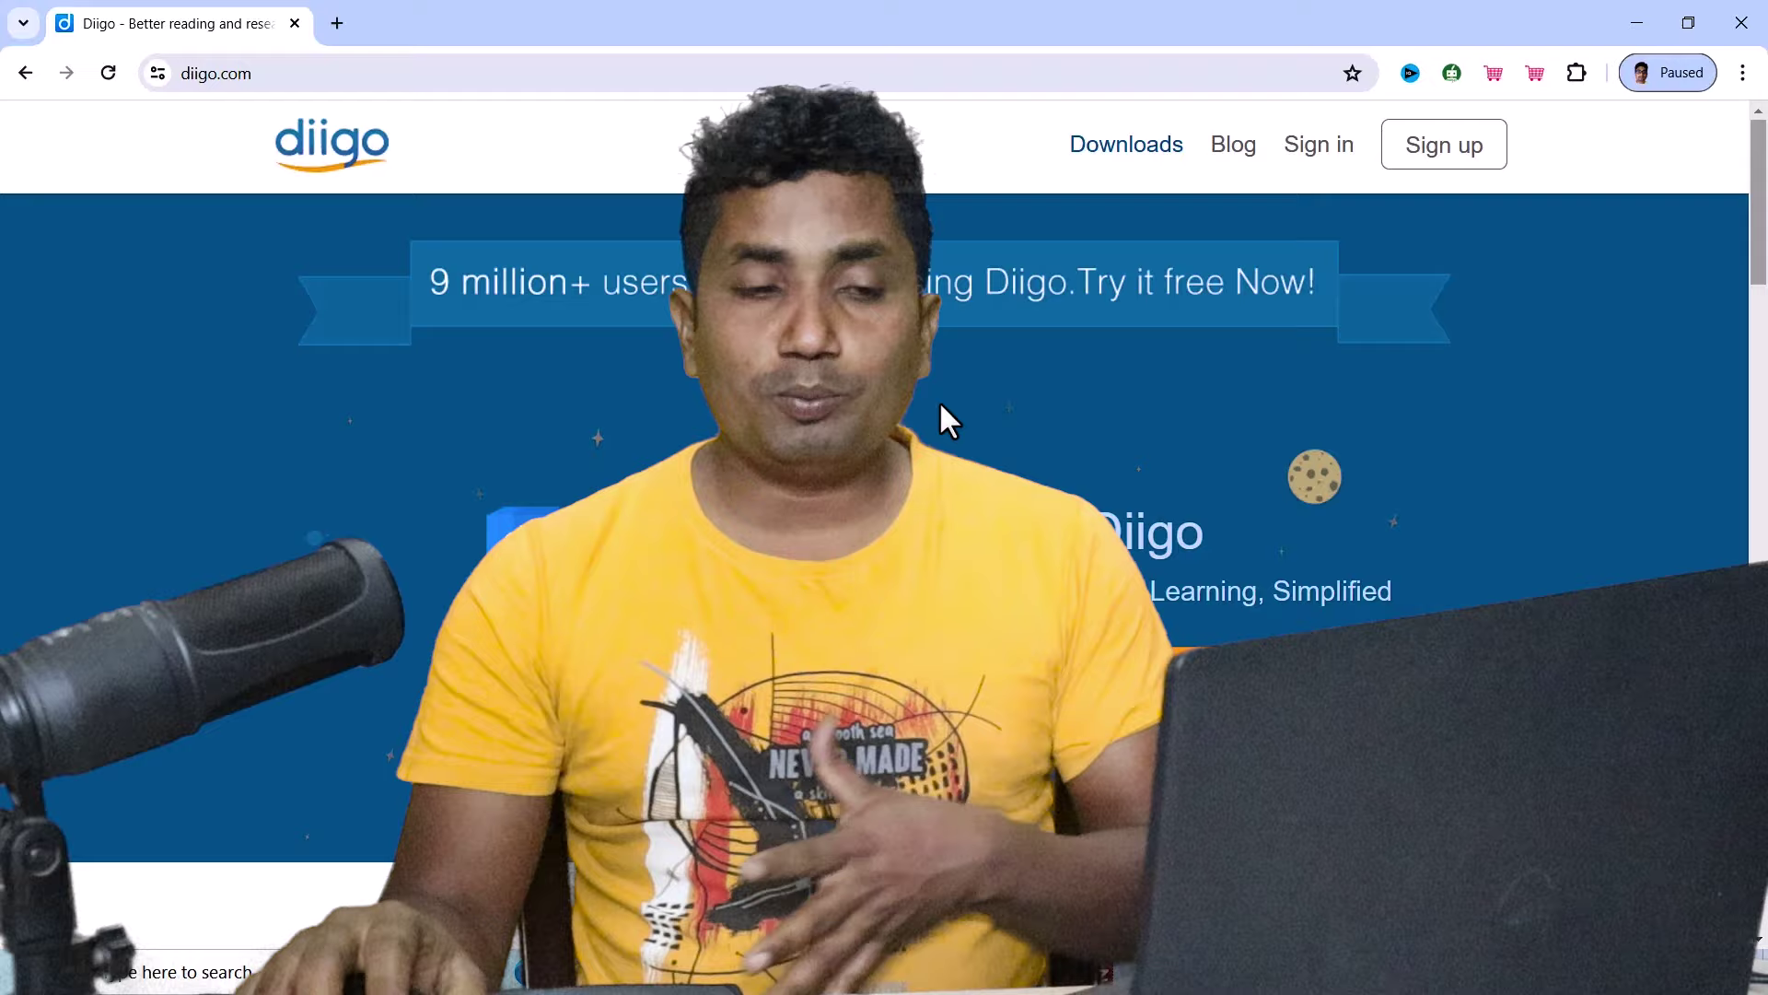
Step: Scroll down through Diigo's Collect and Annotate sections and back up to the banner
scroll(939, 401, "down", 6)
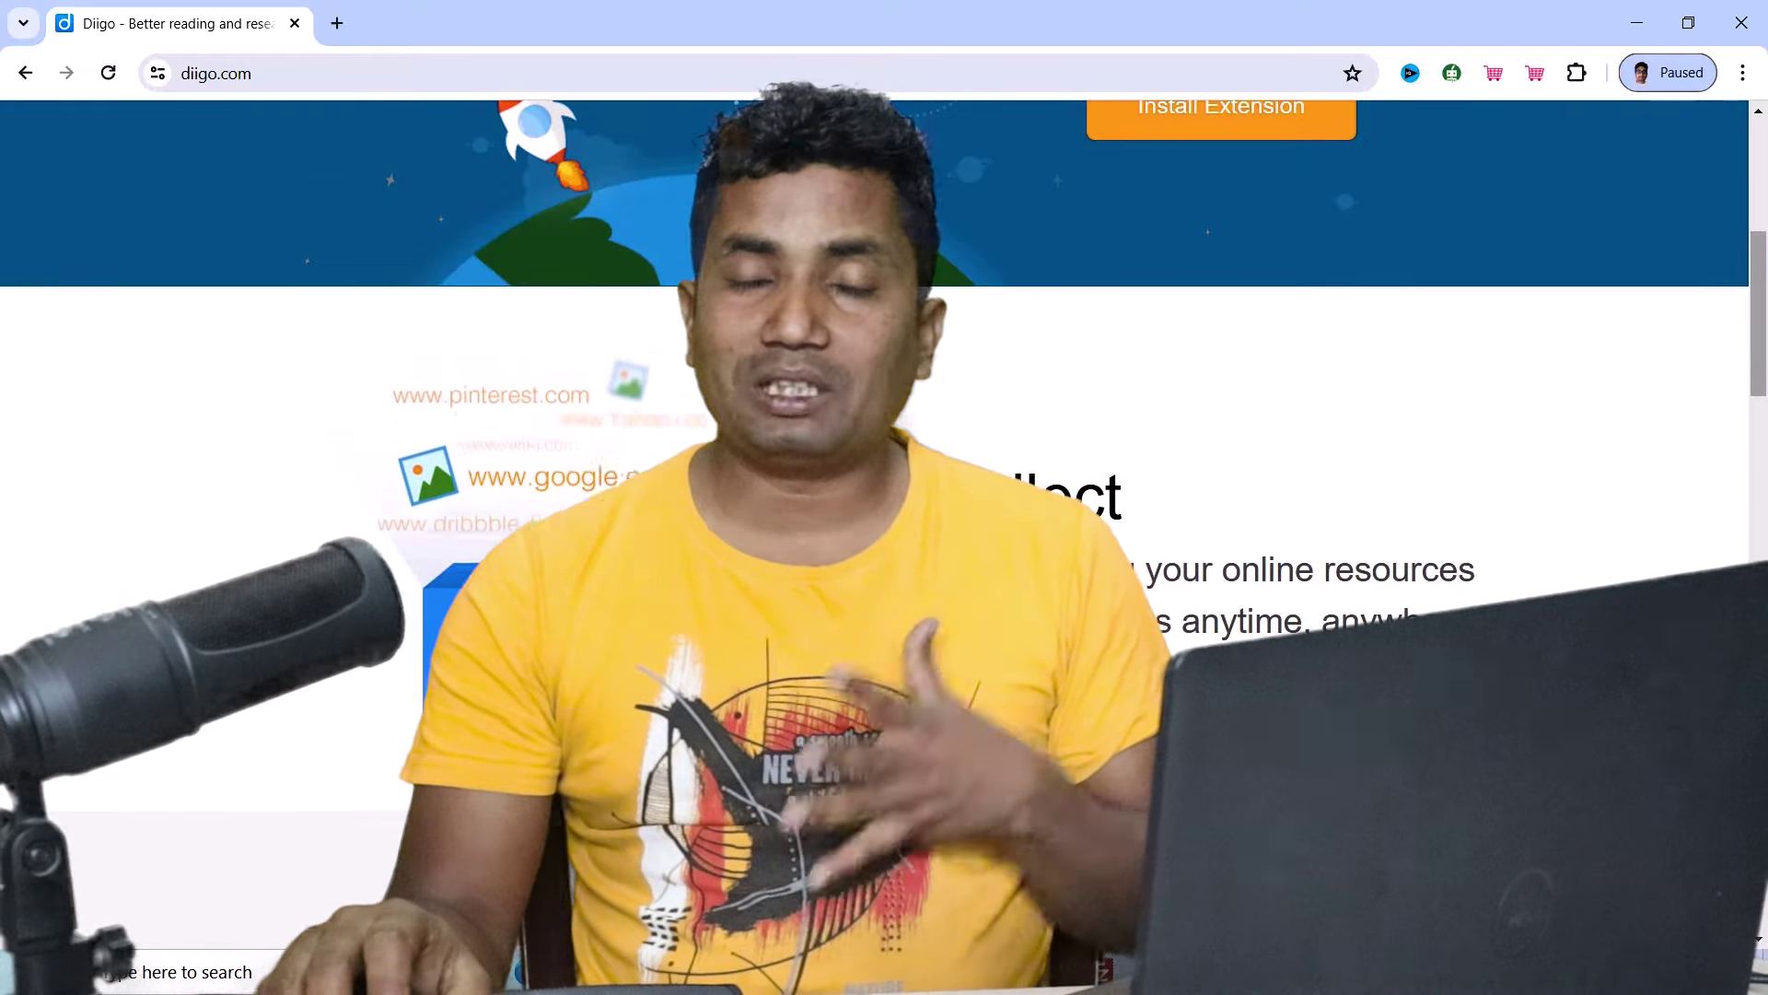
scroll(1334, 497, "down", 4)
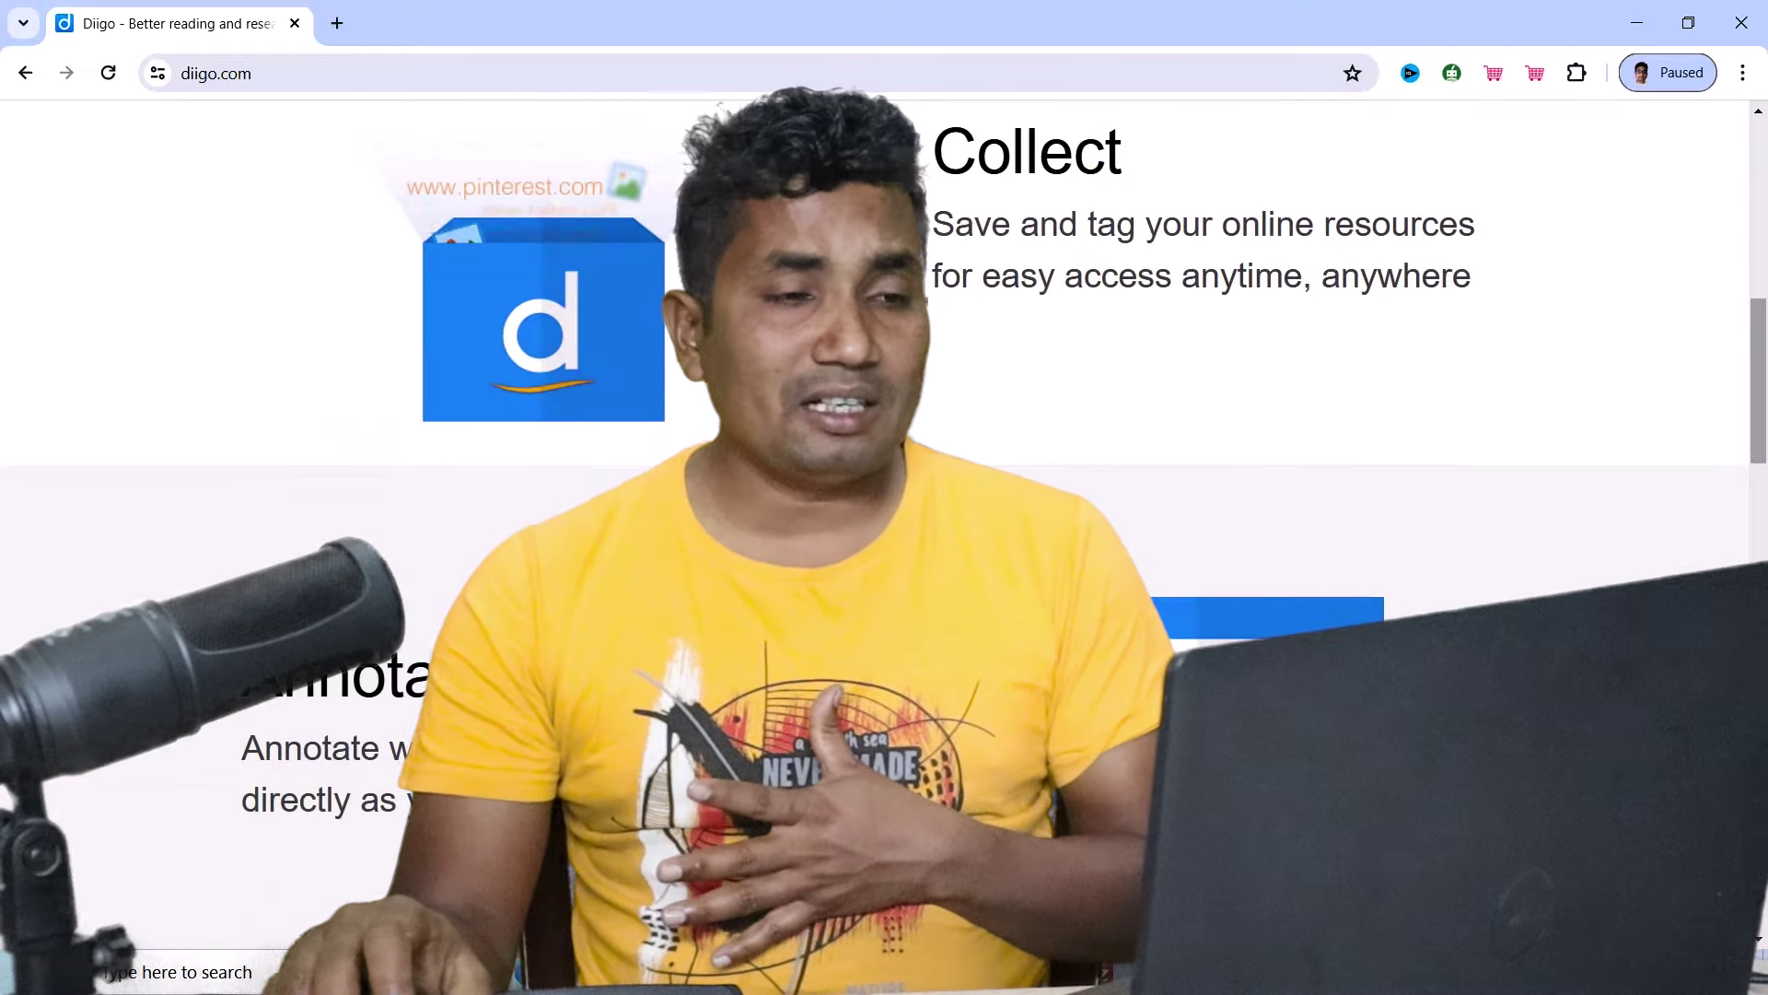
scroll(1335, 497, "up", 7)
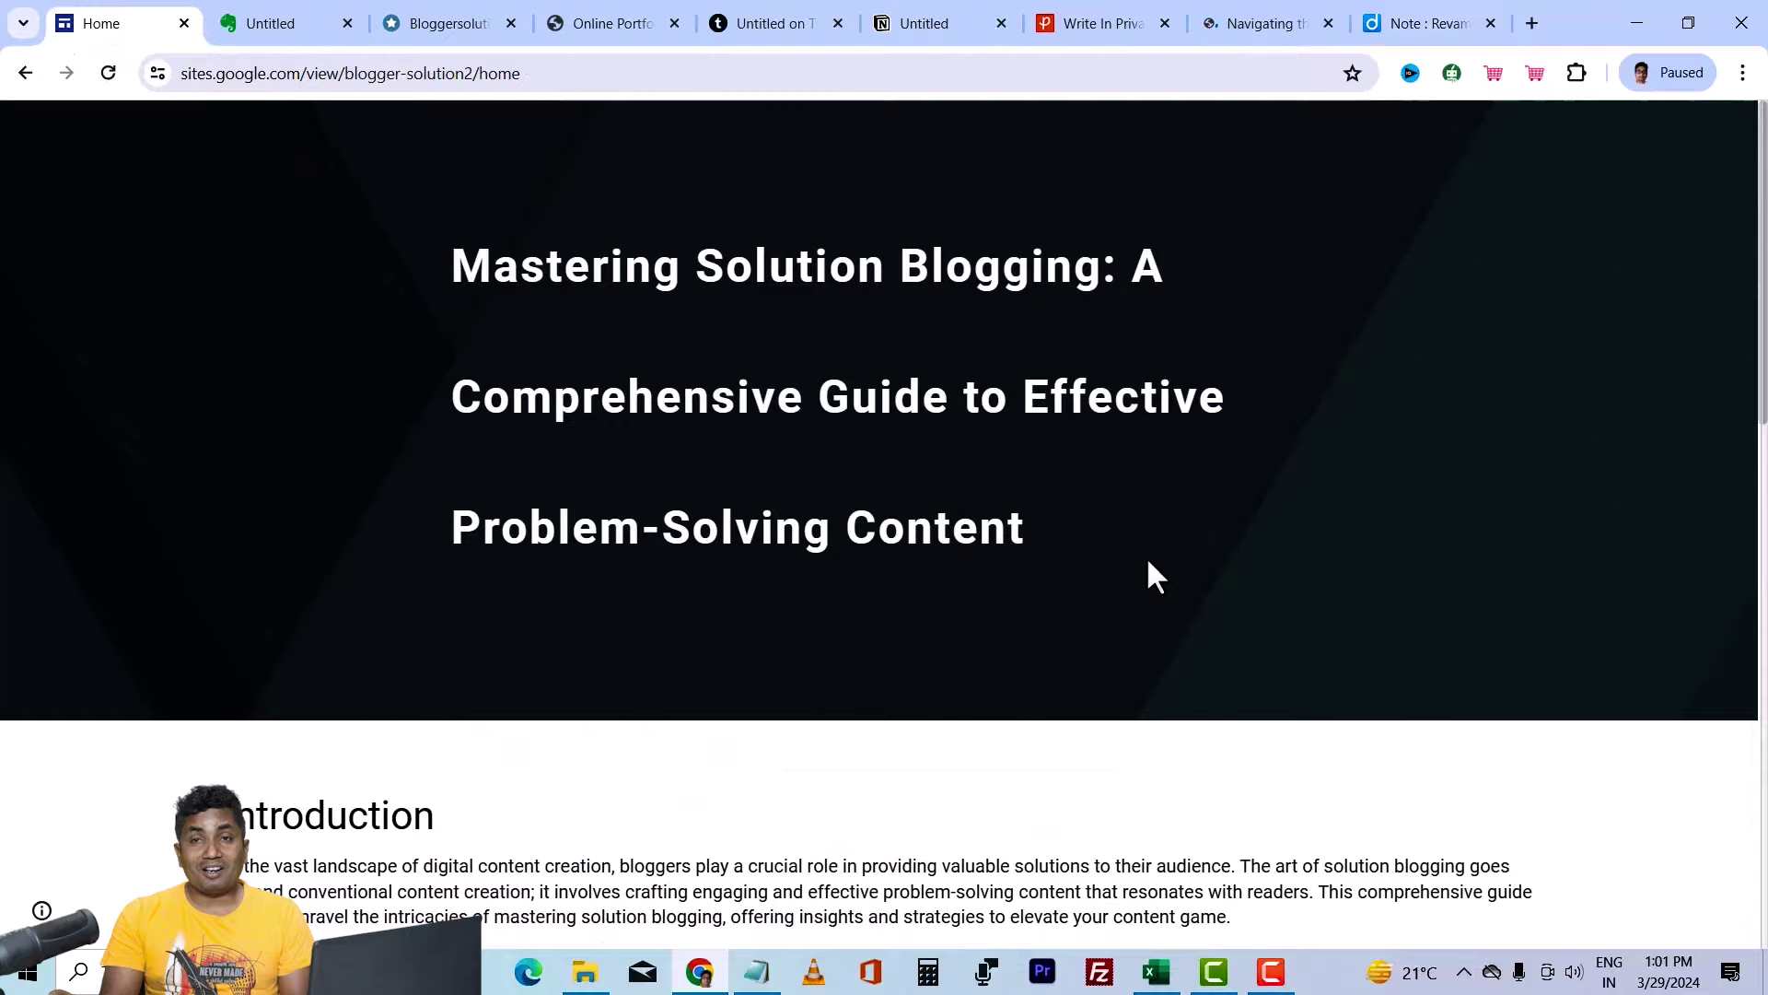
Step: Scroll the Mastering Solution Blogging article down to the Research and Analysis solution blogging backlink
scroll(946, 519, "down", 10)
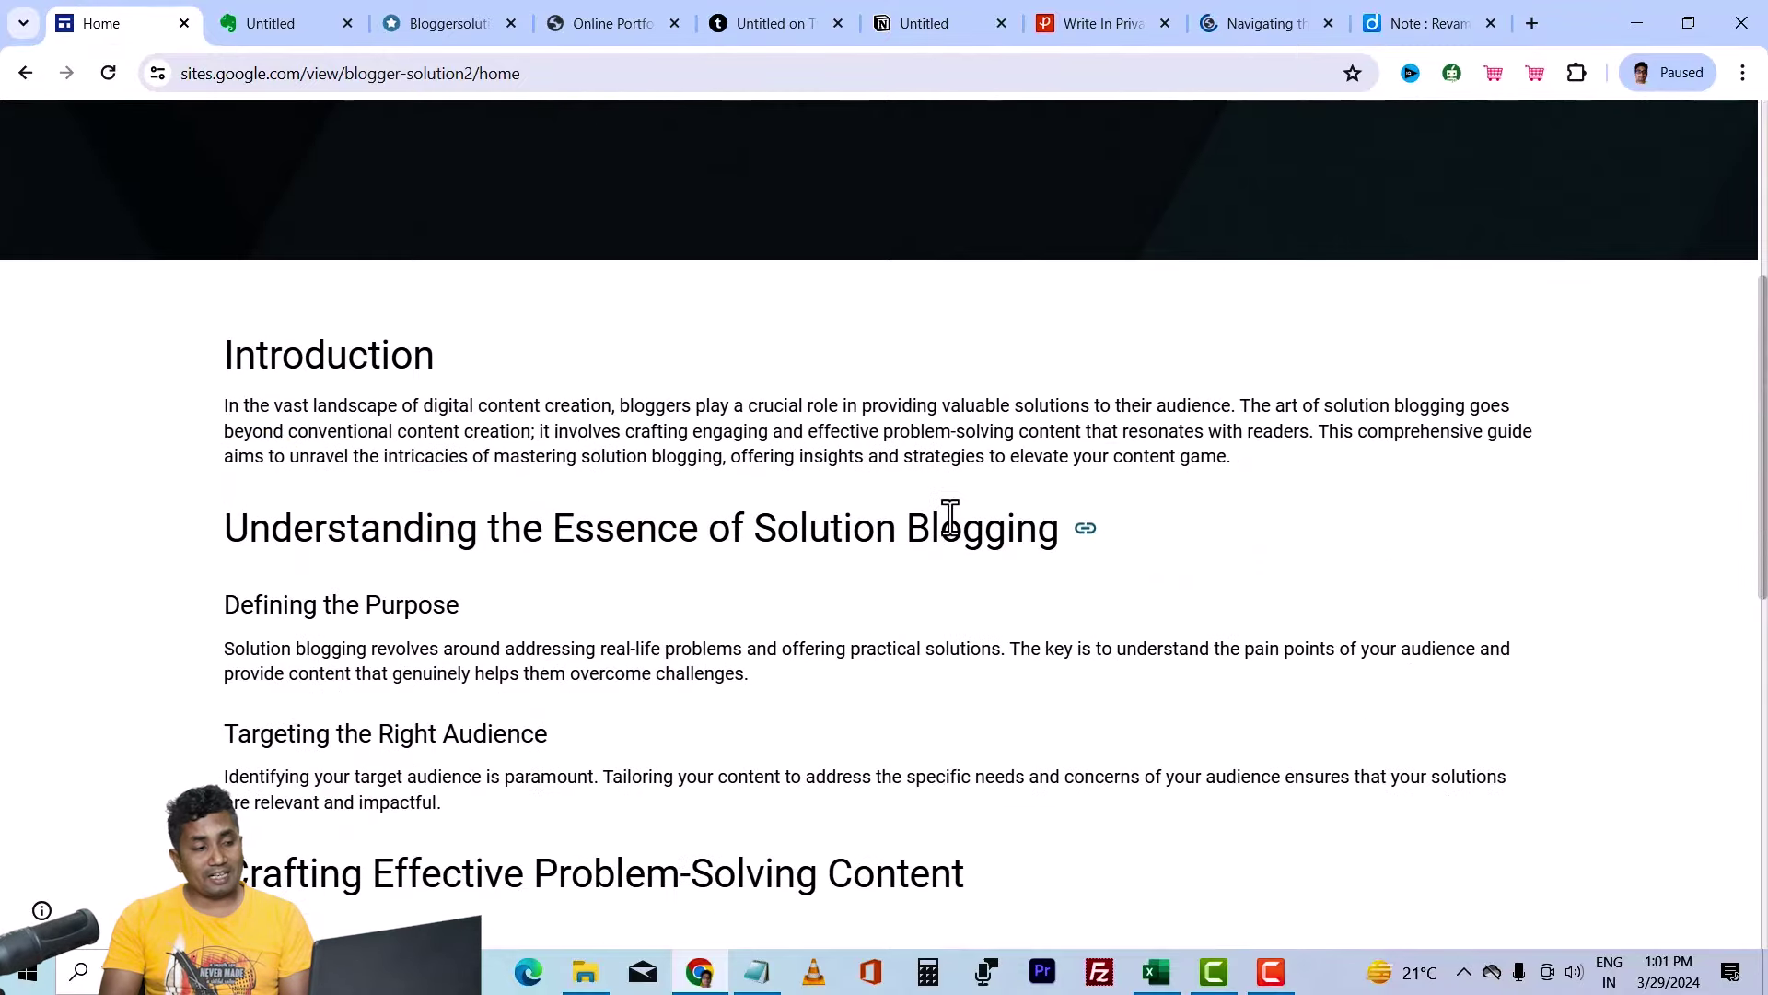
scroll(948, 517, "down", 5)
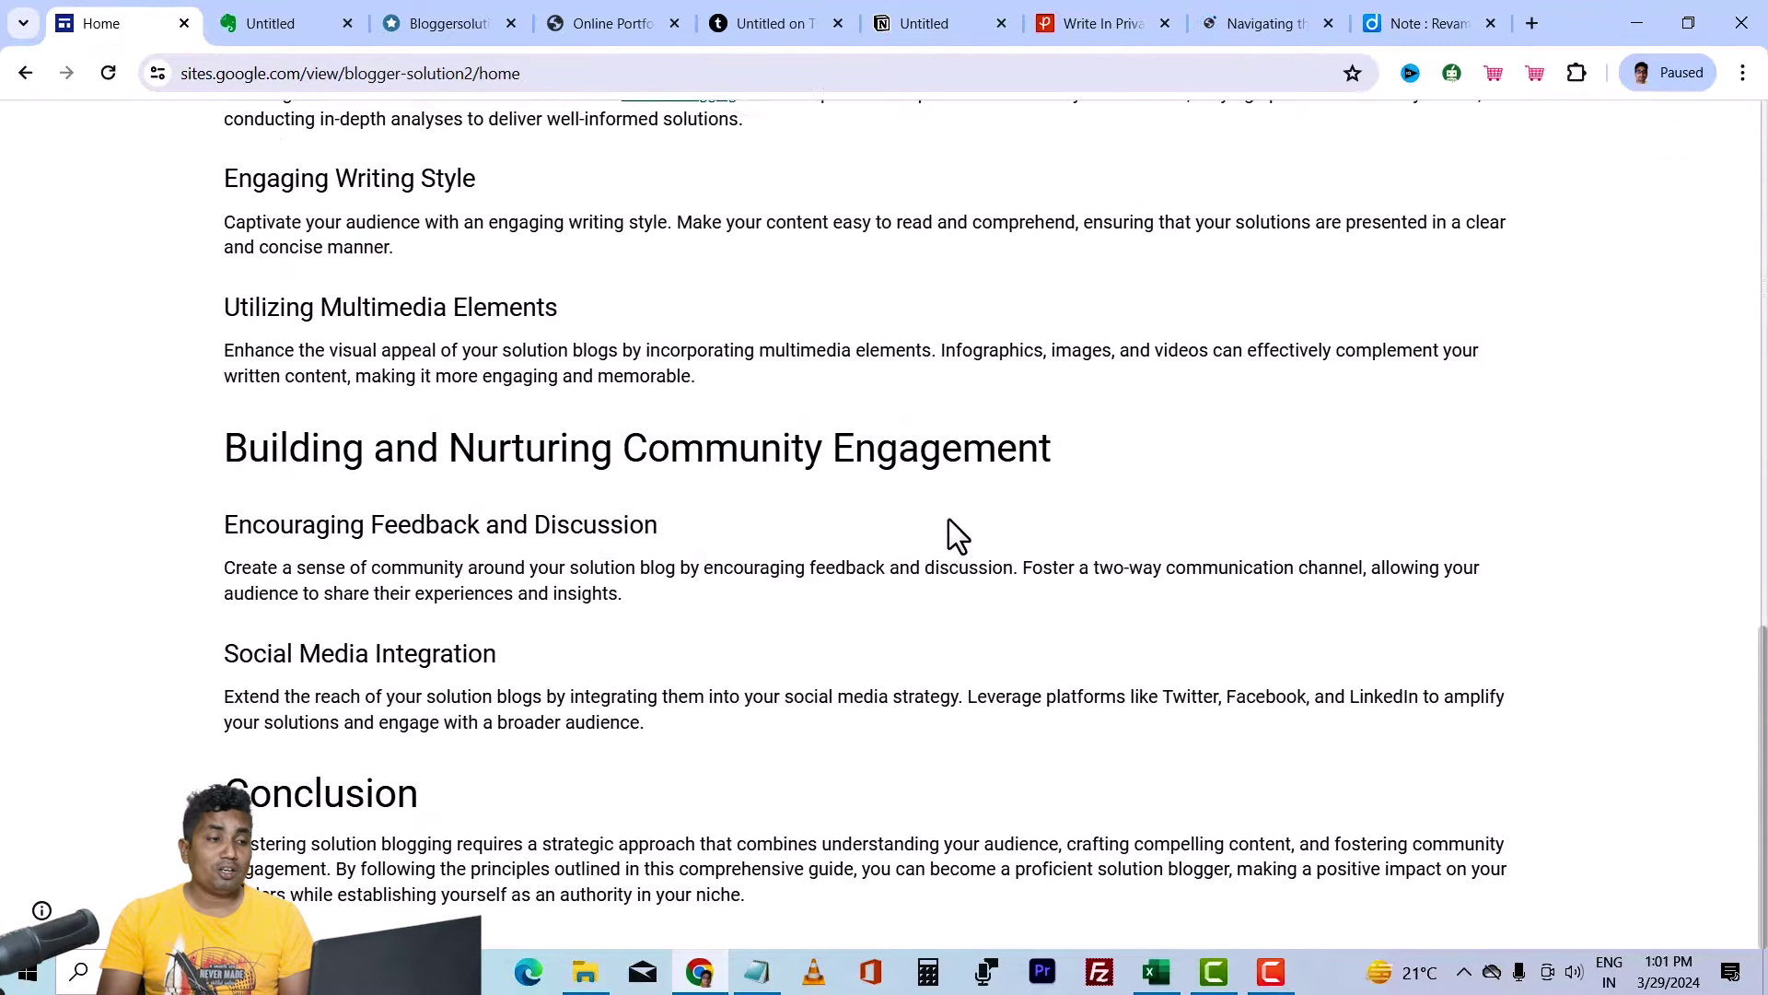
scroll(948, 517, "up", 5)
scroll(658, 564, "down", 5)
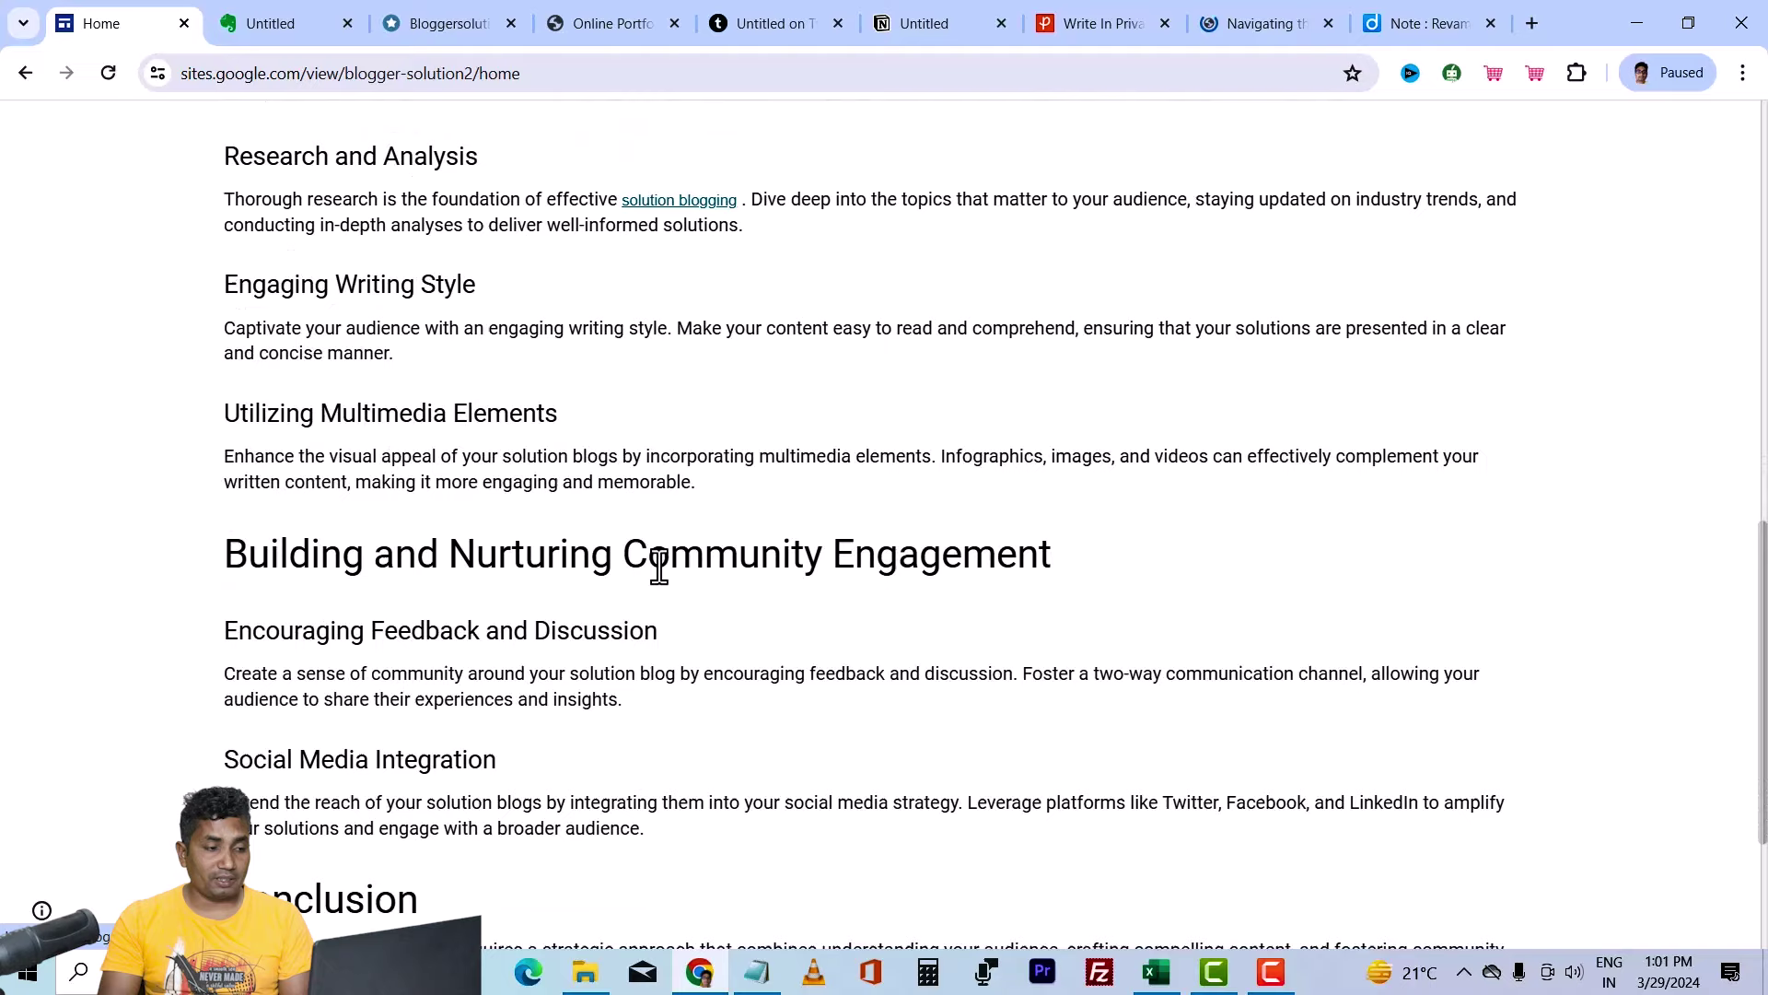
scroll(671, 631, "up", 15)
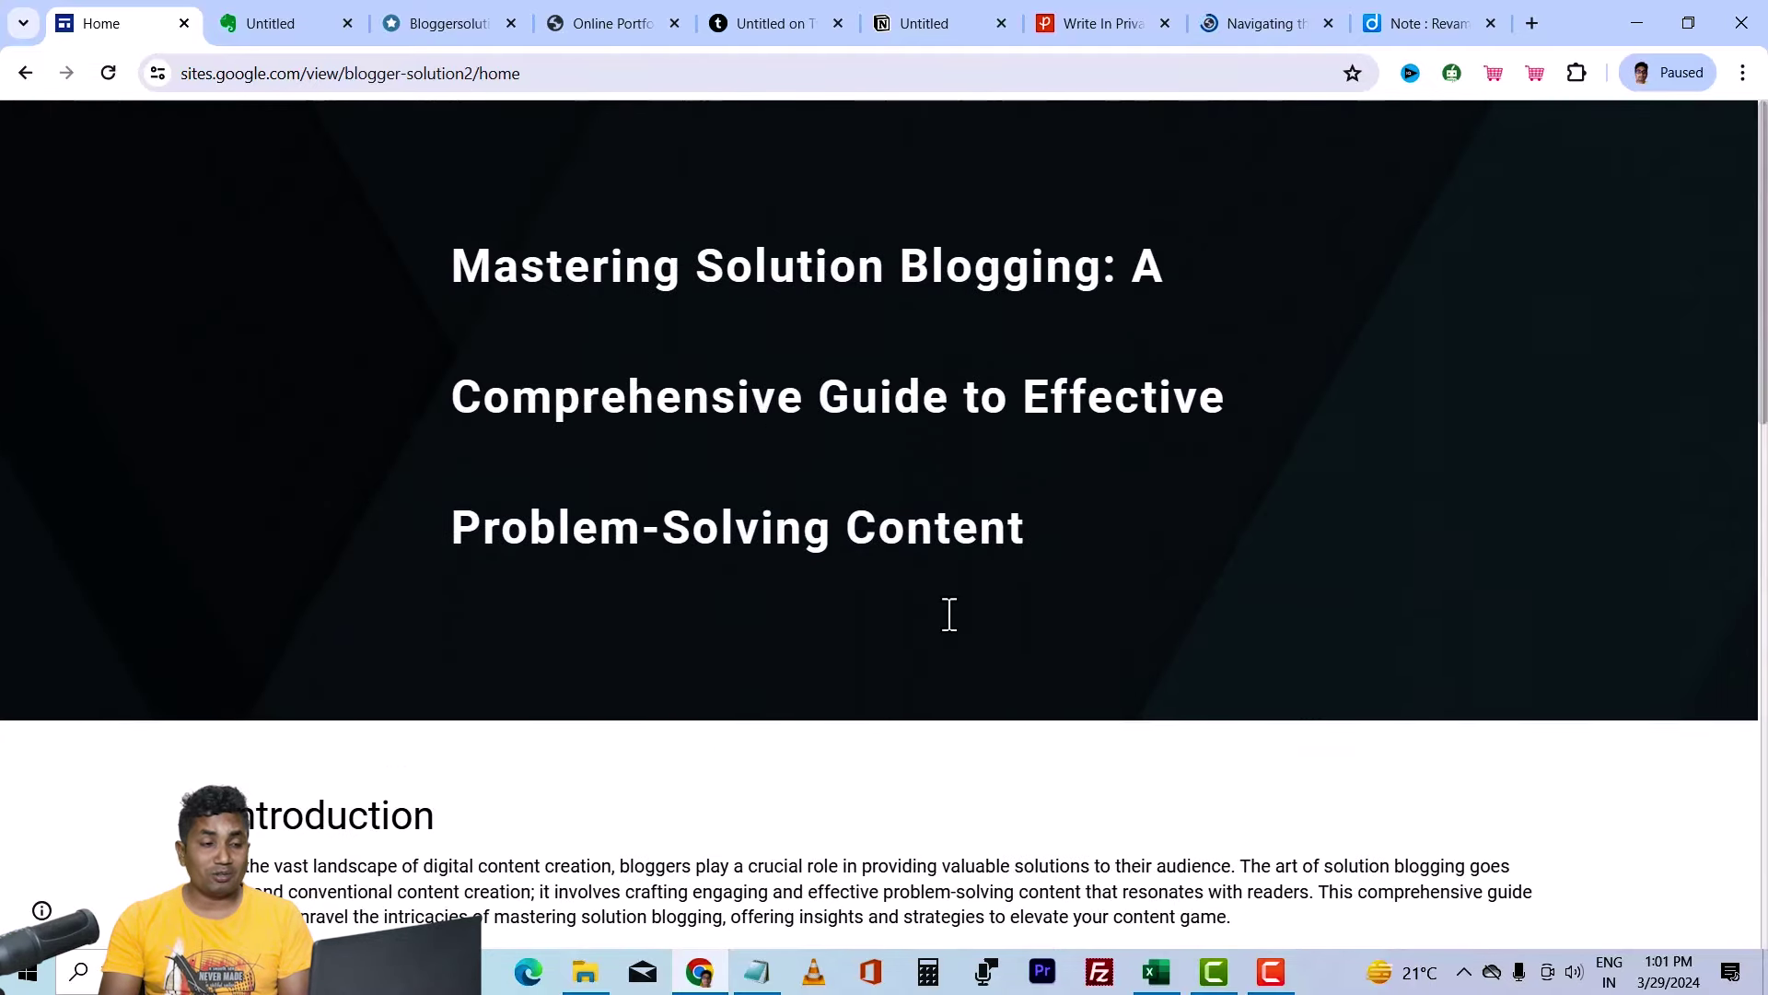
scroll(950, 615, "down", 3)
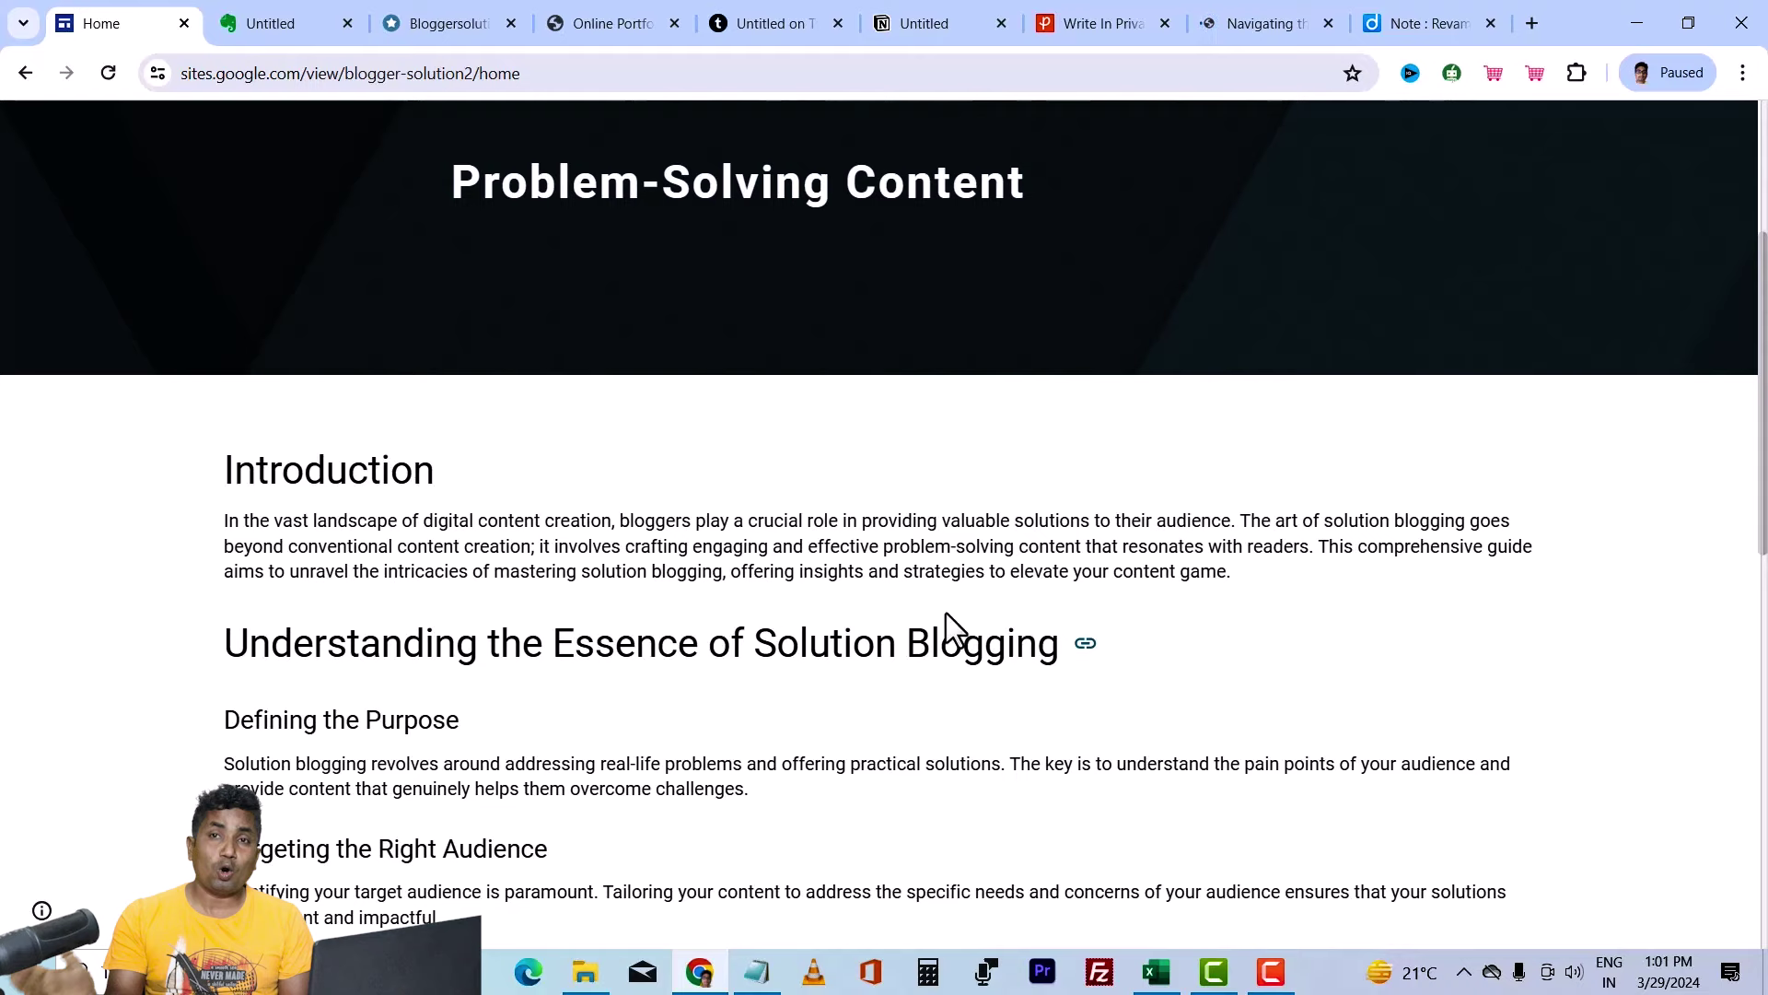
scroll(919, 632, "down", 4)
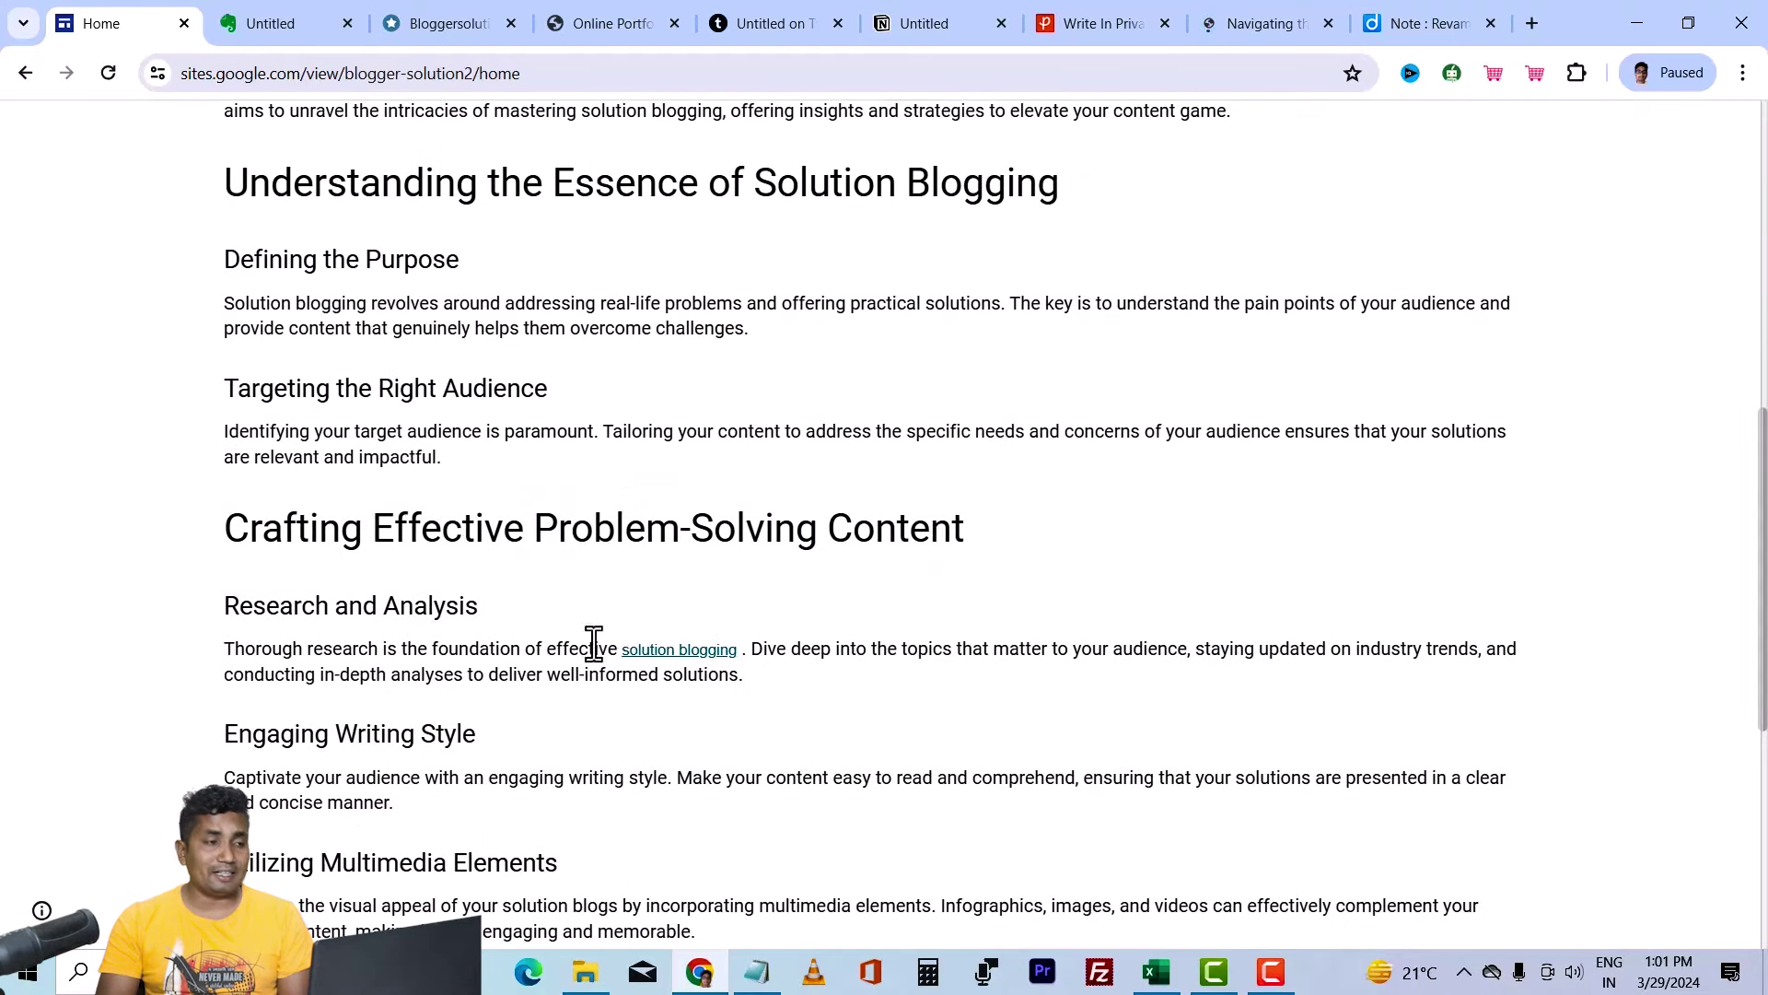
scroll(960, 617, "down", 3)
Step: Bring up the shared Evernote dropshipping note and scroll through it
left_click(269, 23)
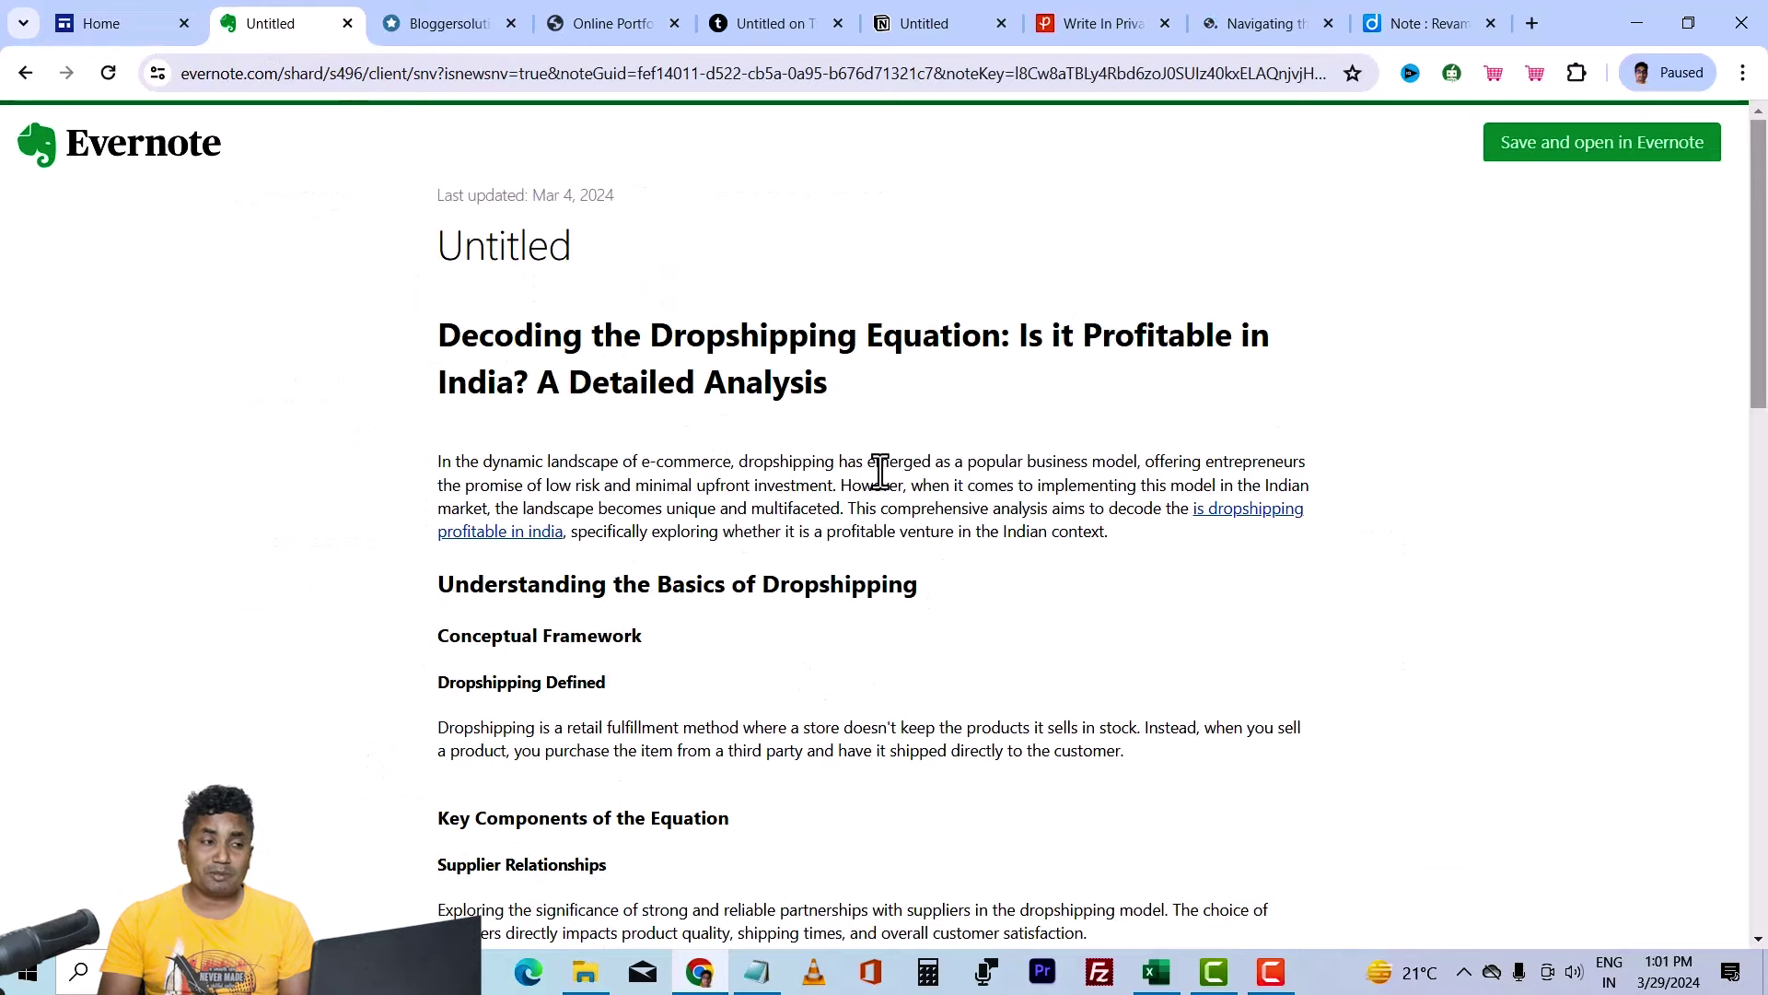
scroll(884, 471, "down", 10)
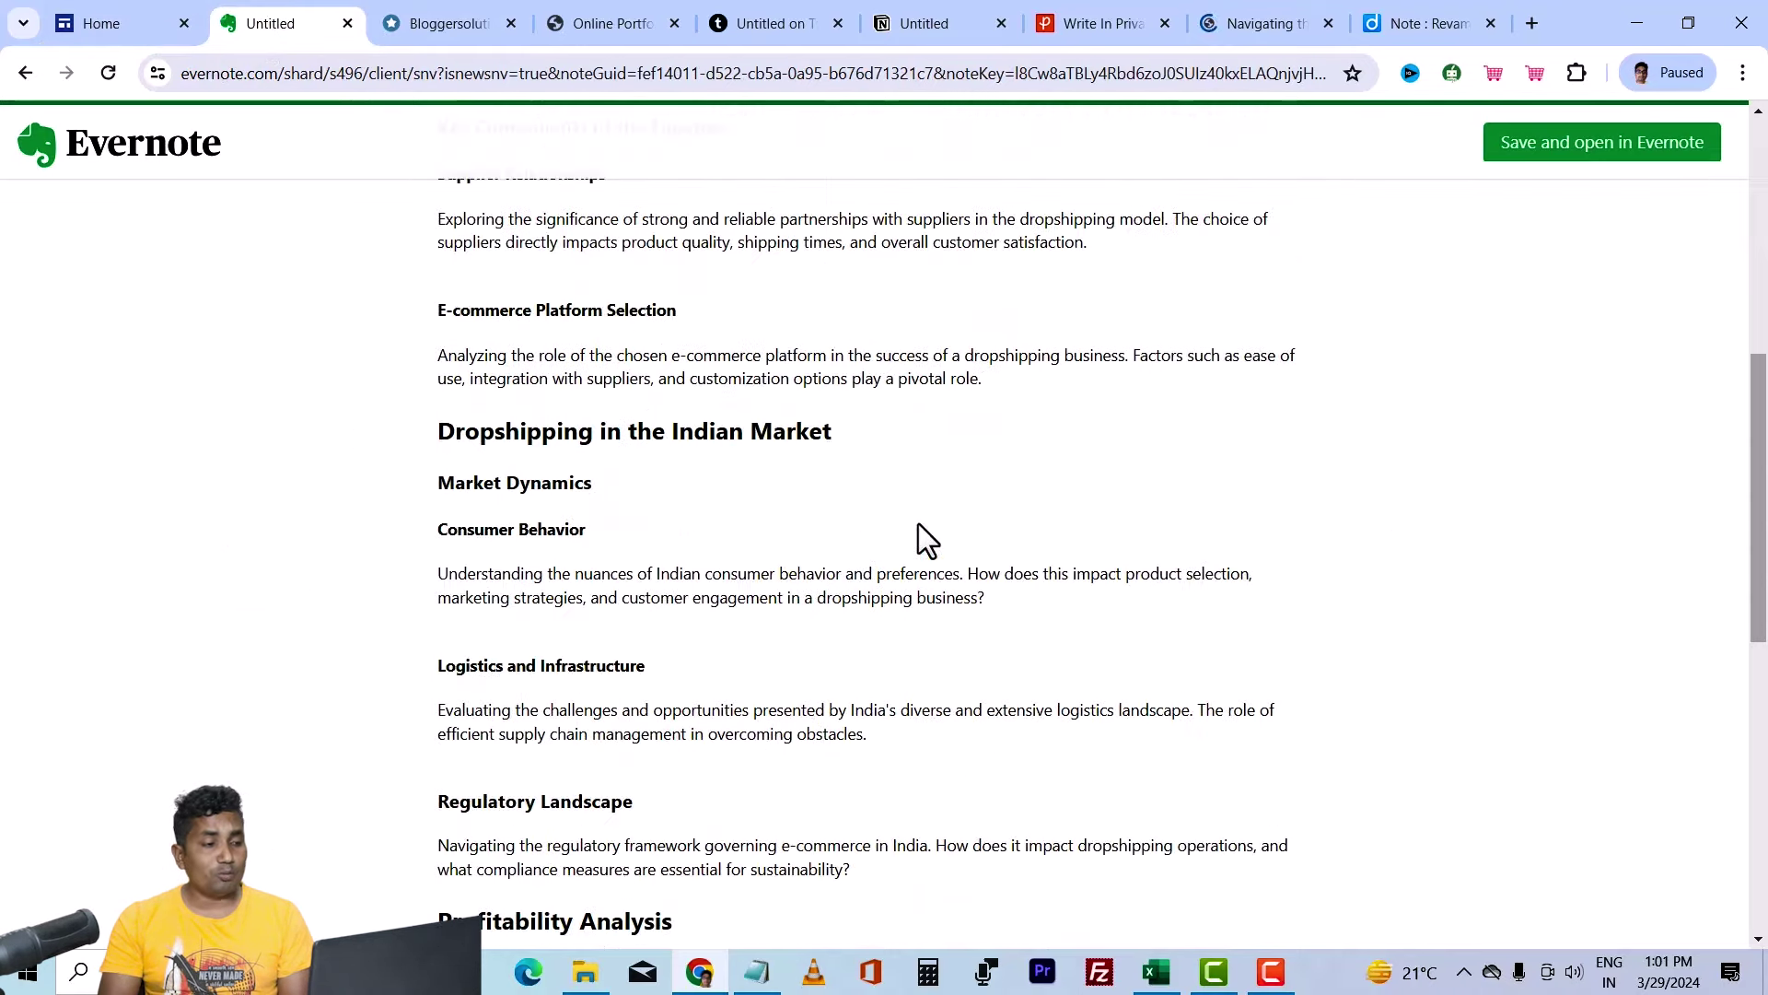
scroll(919, 523, "down", 5)
scroll(920, 523, "up", 13)
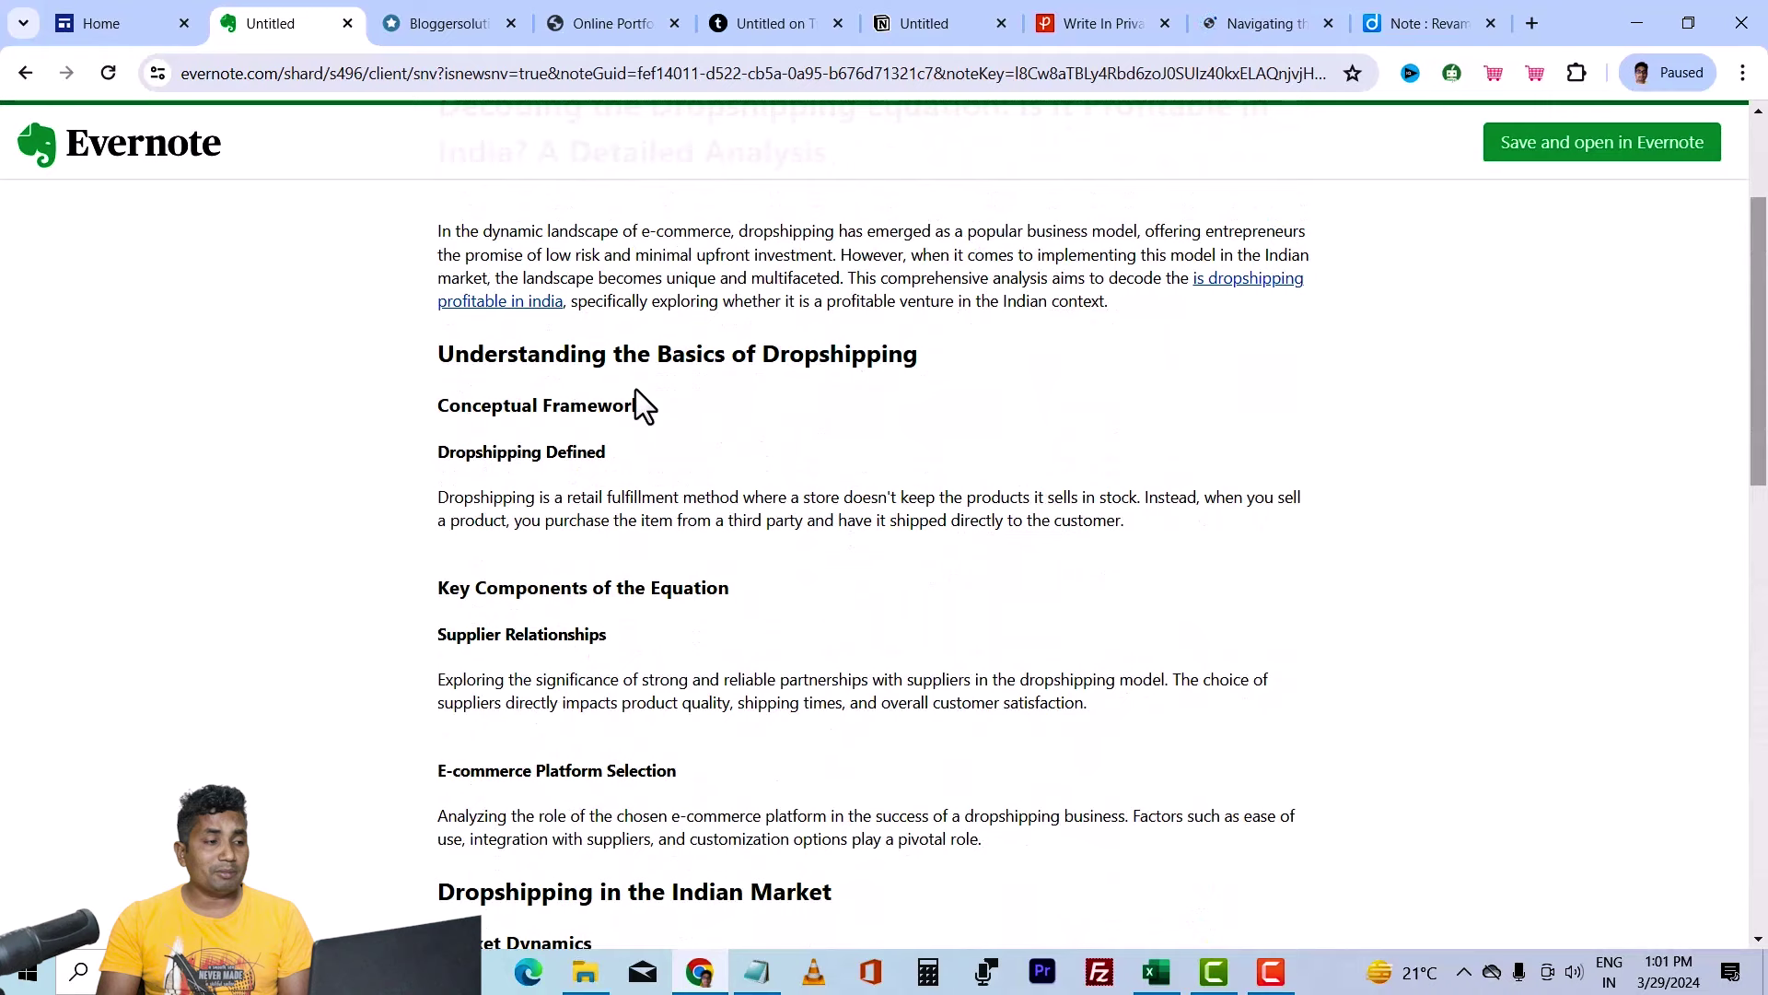
Step: Inspect the note's backlink to confirm it targets bloggersolution.in, then move to Bloggersolution03 on Pearltrees
right_click(545, 311)
left_click(571, 521)
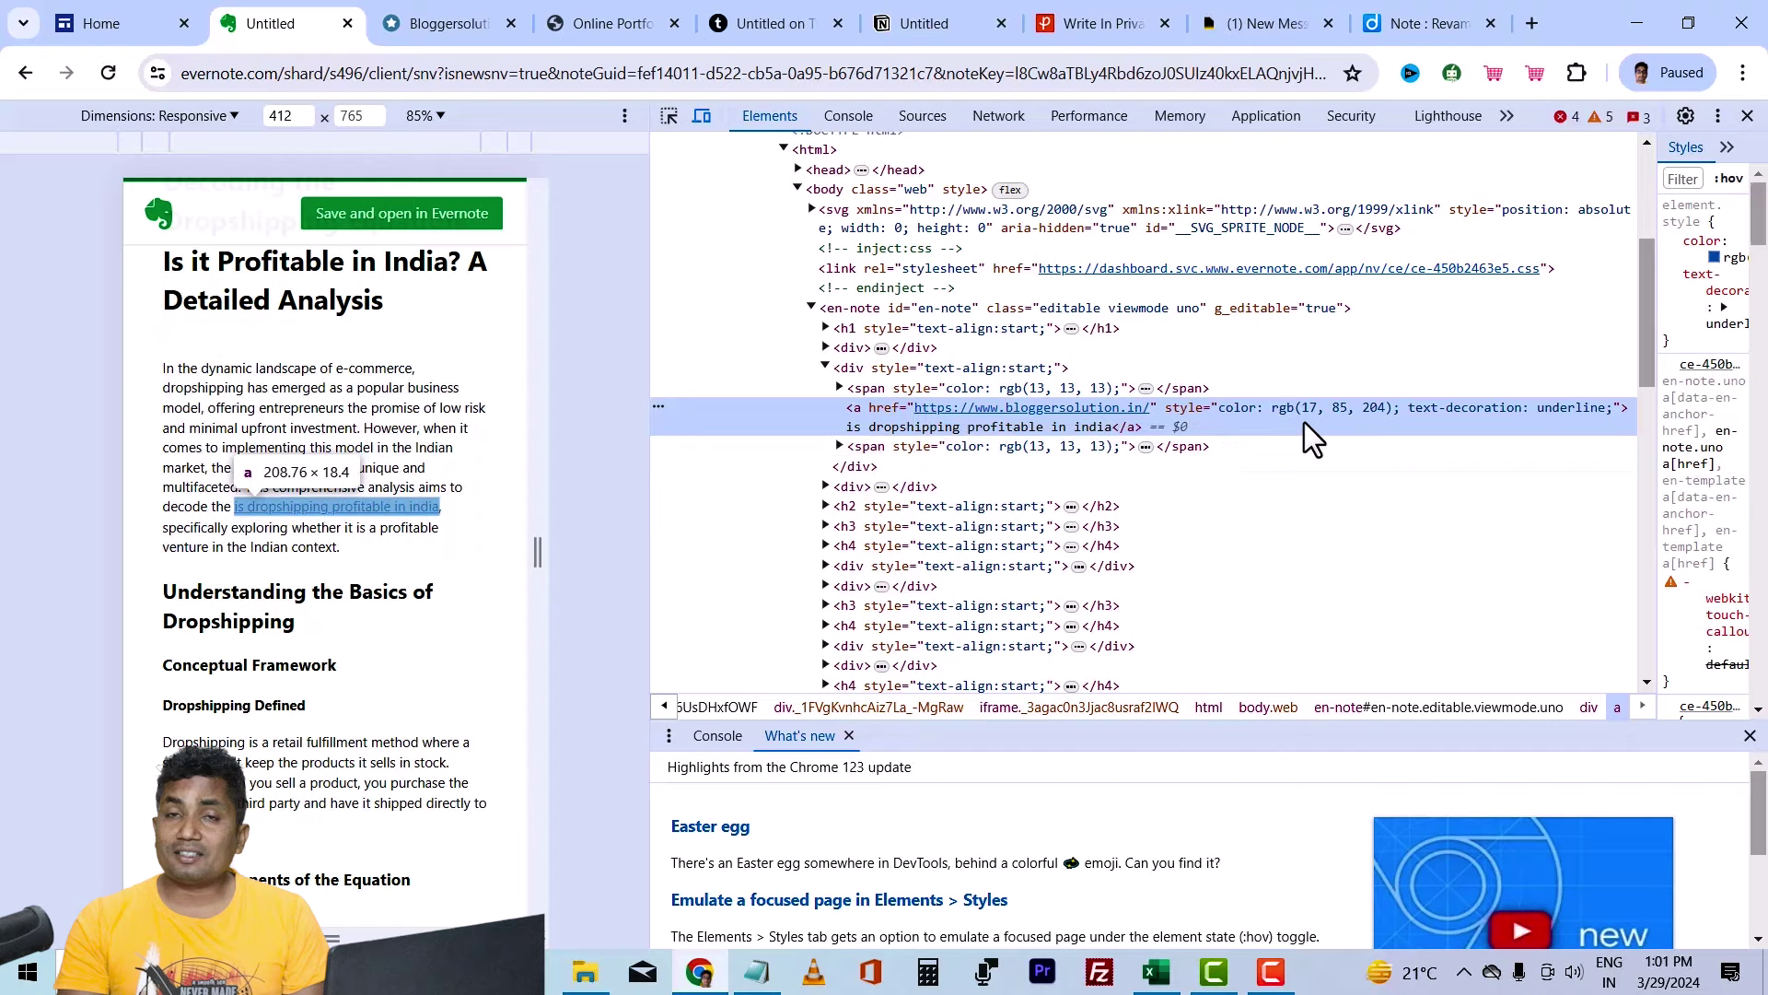
key("F12")
left_click(451, 23)
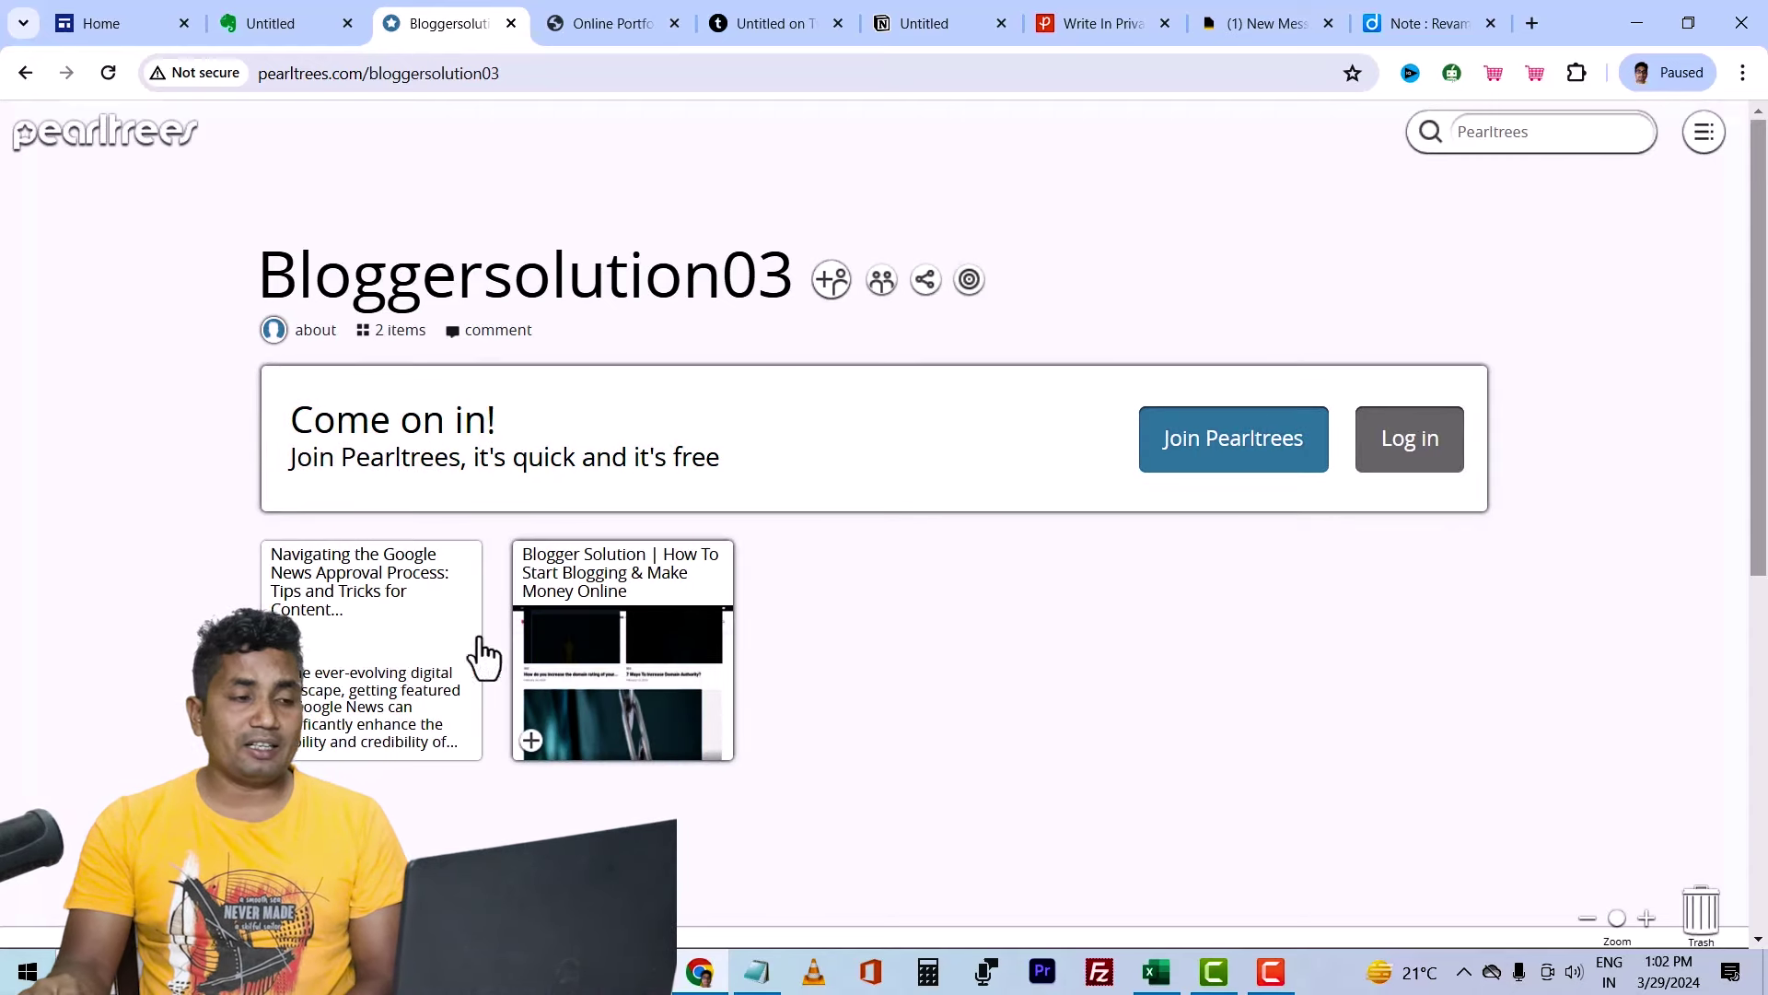
Step: Check the inactive Format portfolio site, then view the Tumblr copy of Mastering Solution Blogging
left_click(630, 16)
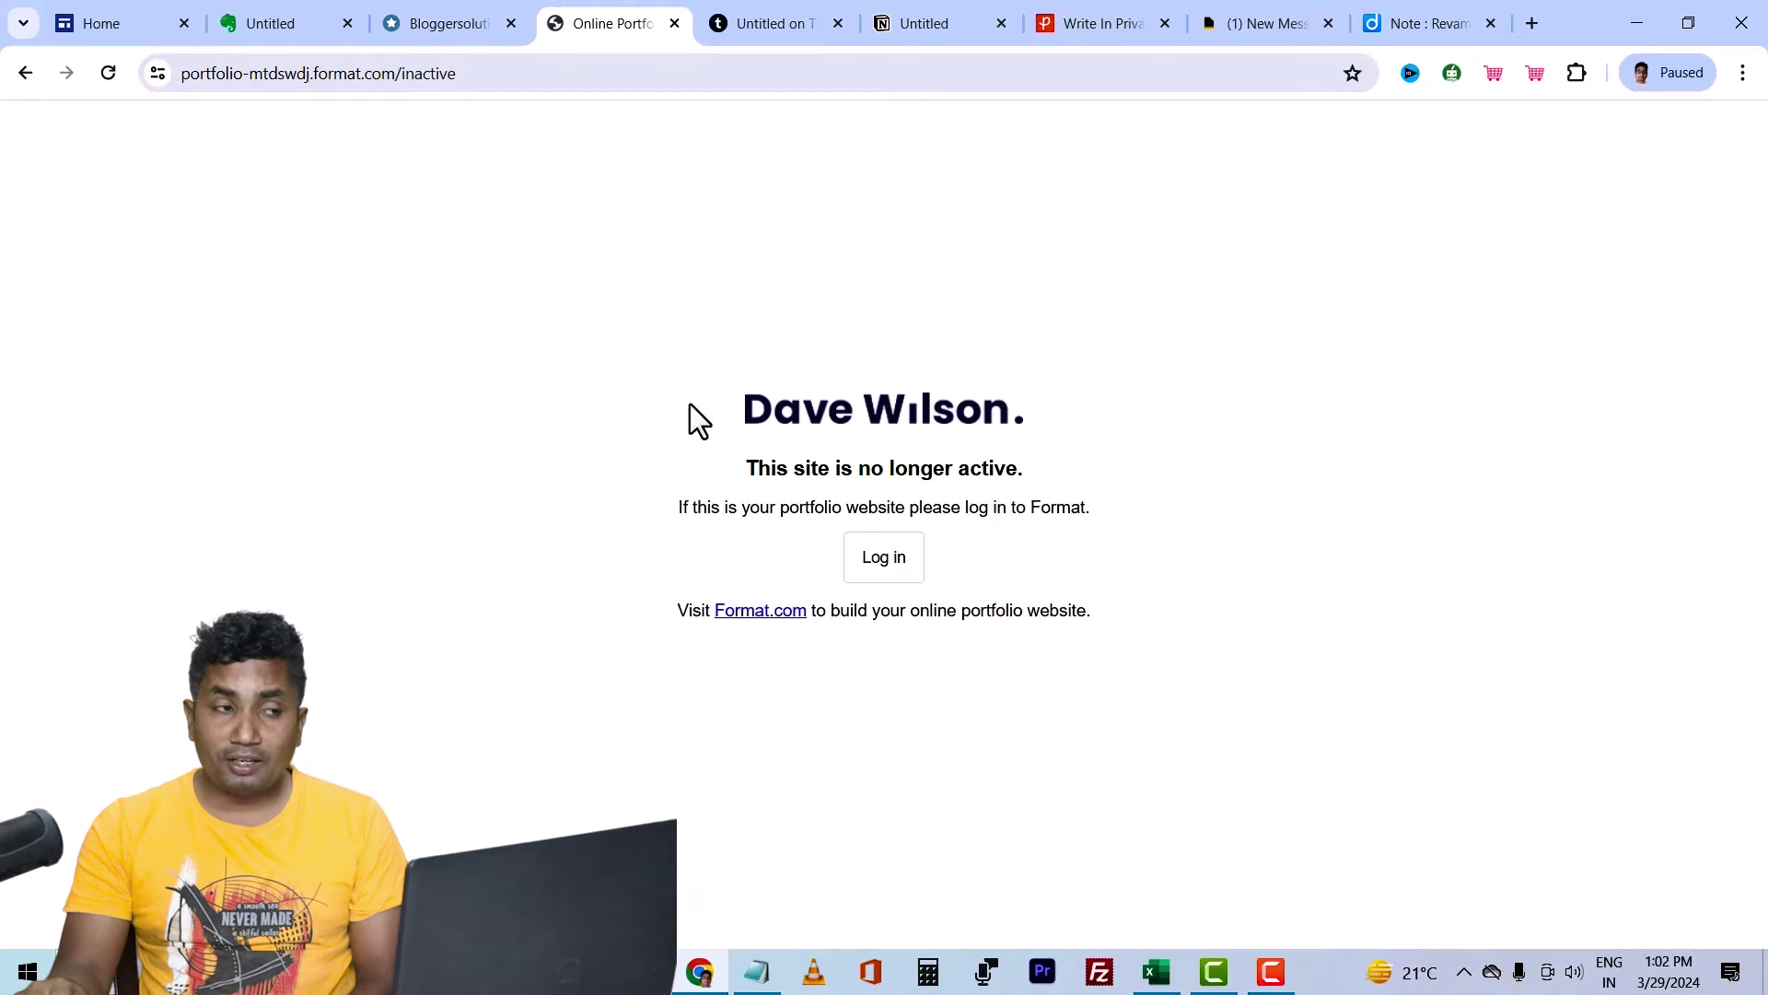
left_click(784, 28)
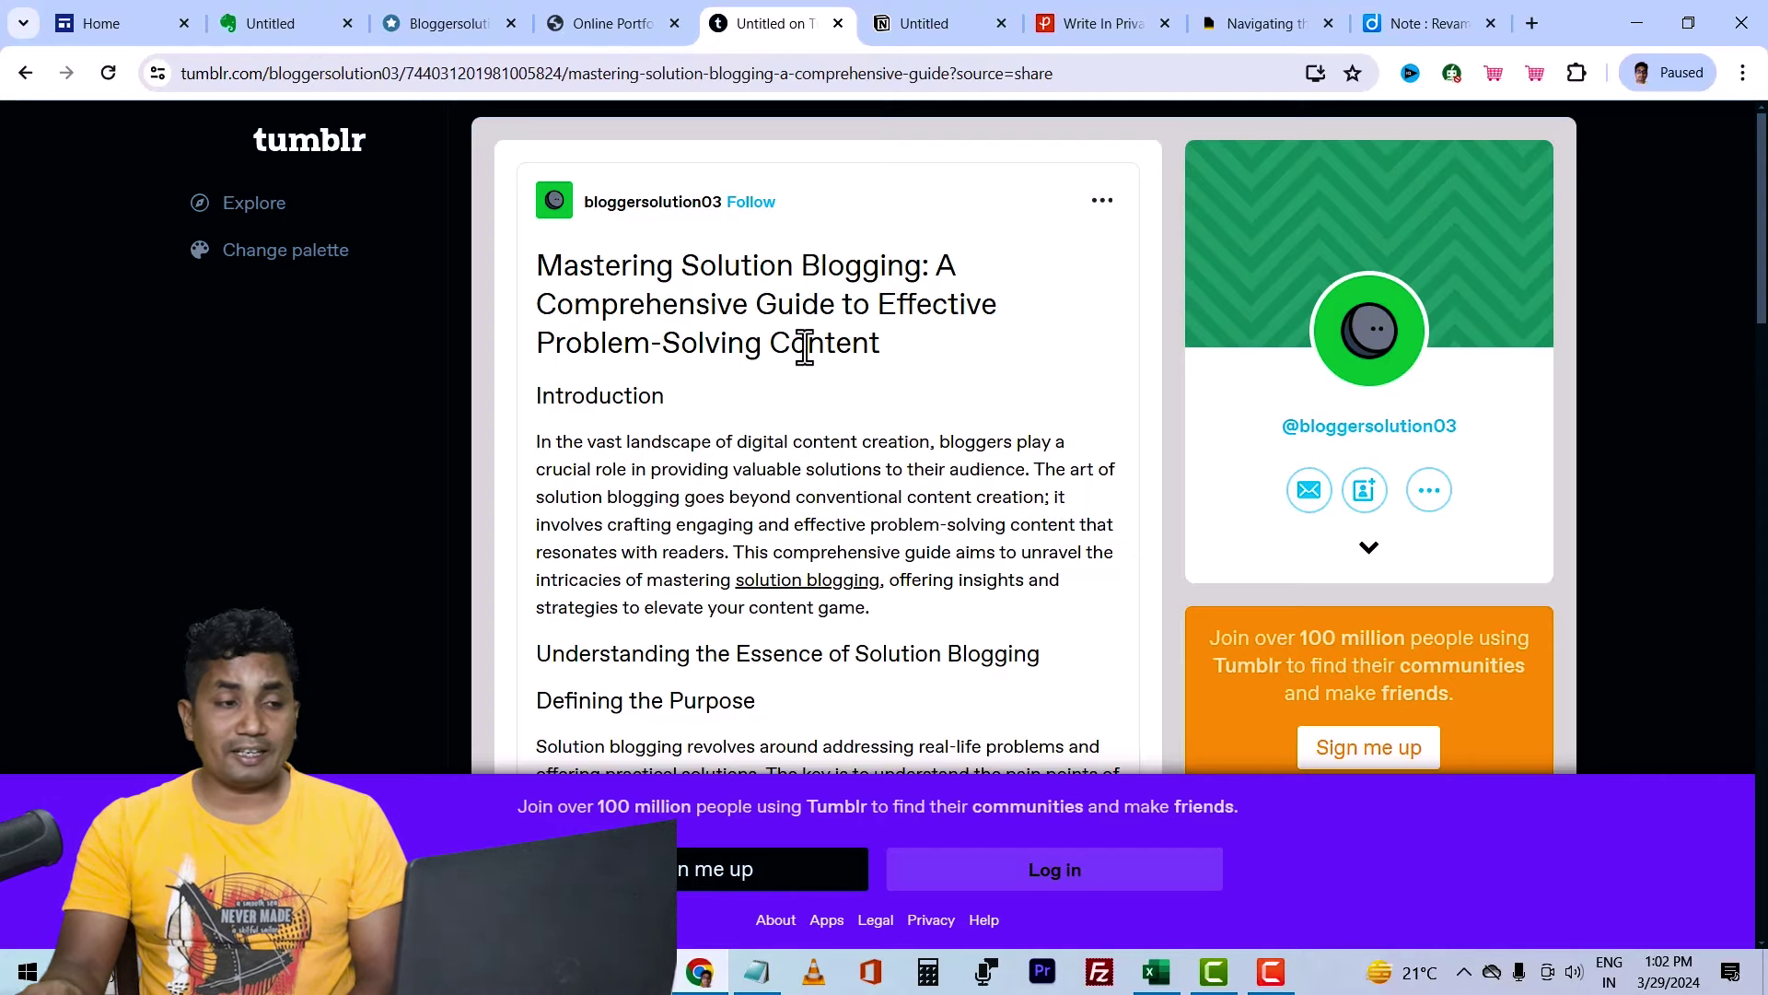
Step: Look over the Tumblr post, then bring up the Notion page on free Blogger themes
scroll(811, 359, "down", 6)
scroll(839, 387, "up", 4)
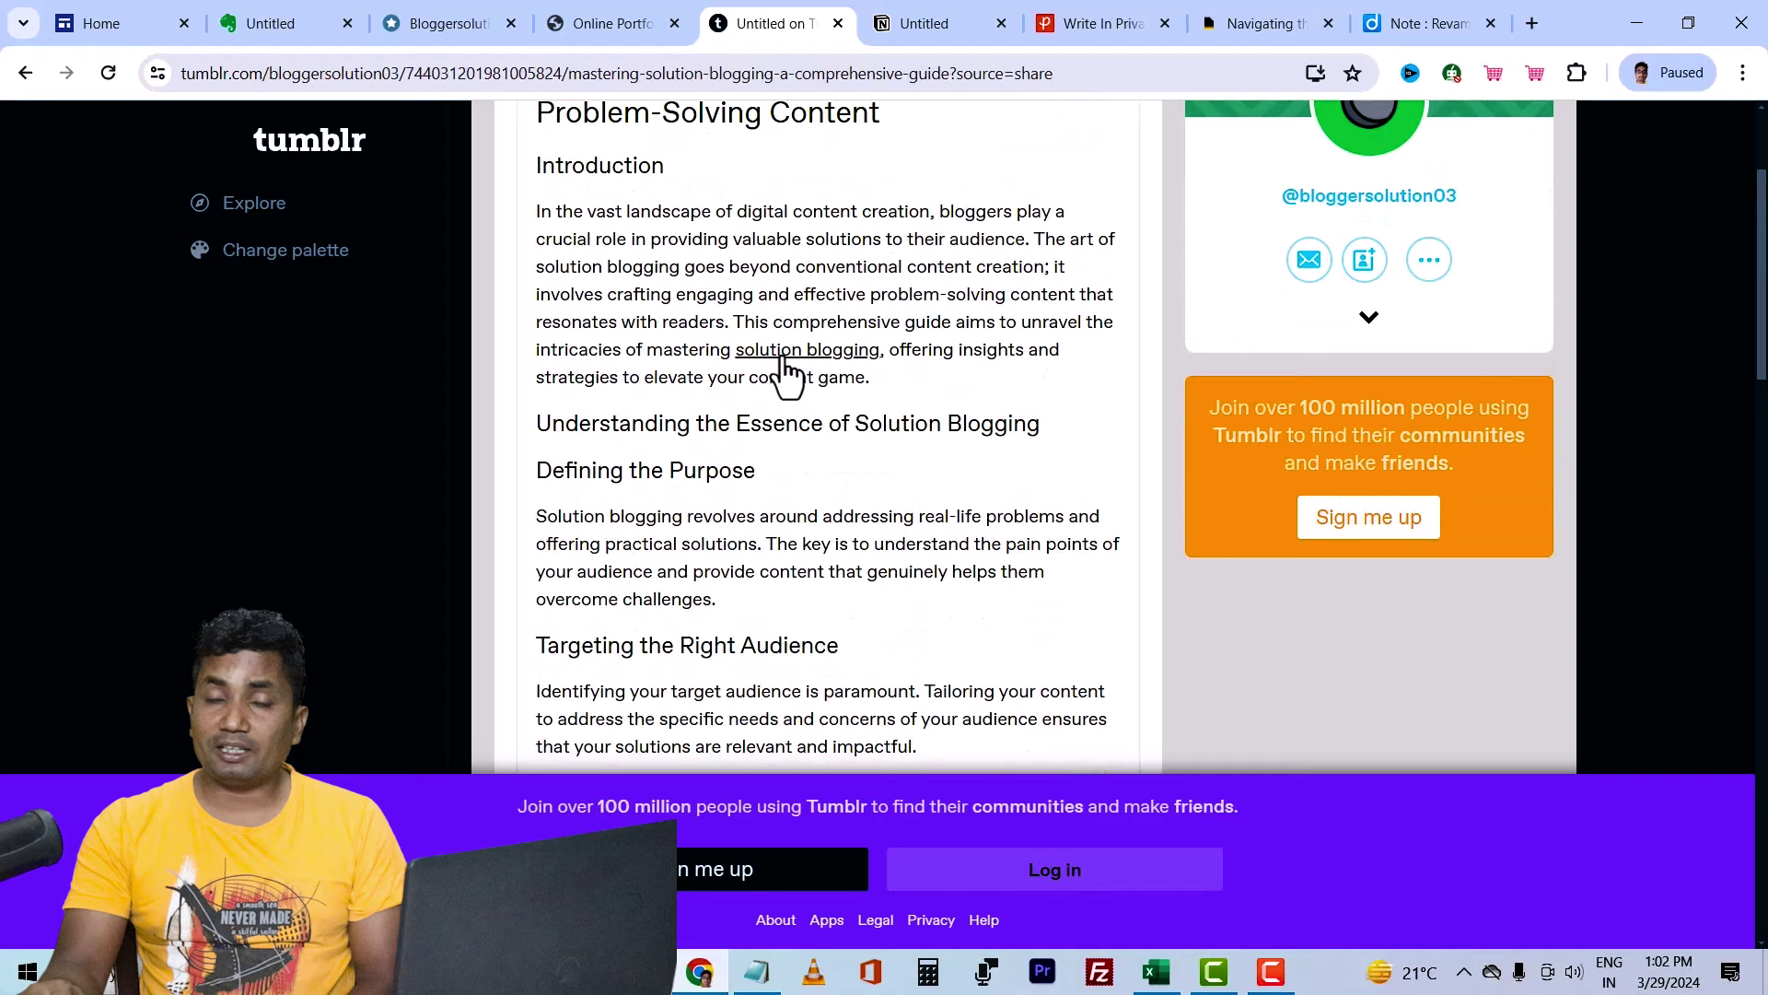
left_click(921, 25)
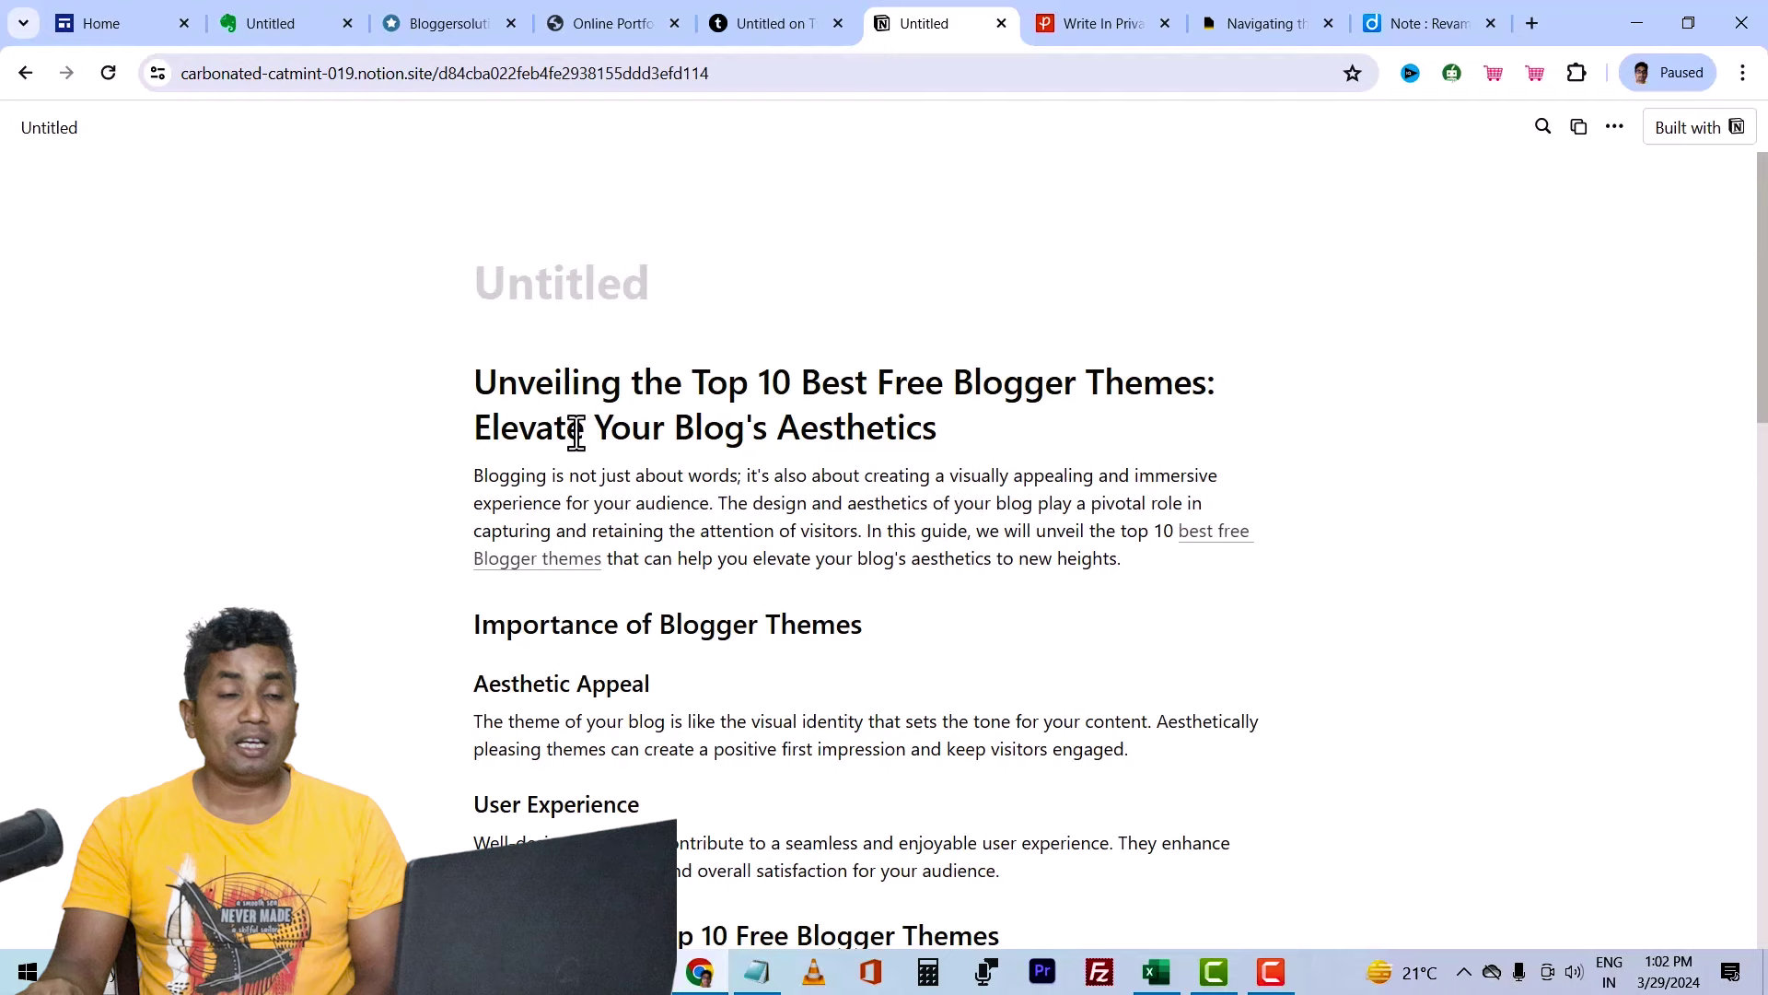
Step: Check that the Notion page's 'best free Blogger themes' backlink points to bloggersolution.in
scroll(912, 513, "down", 3)
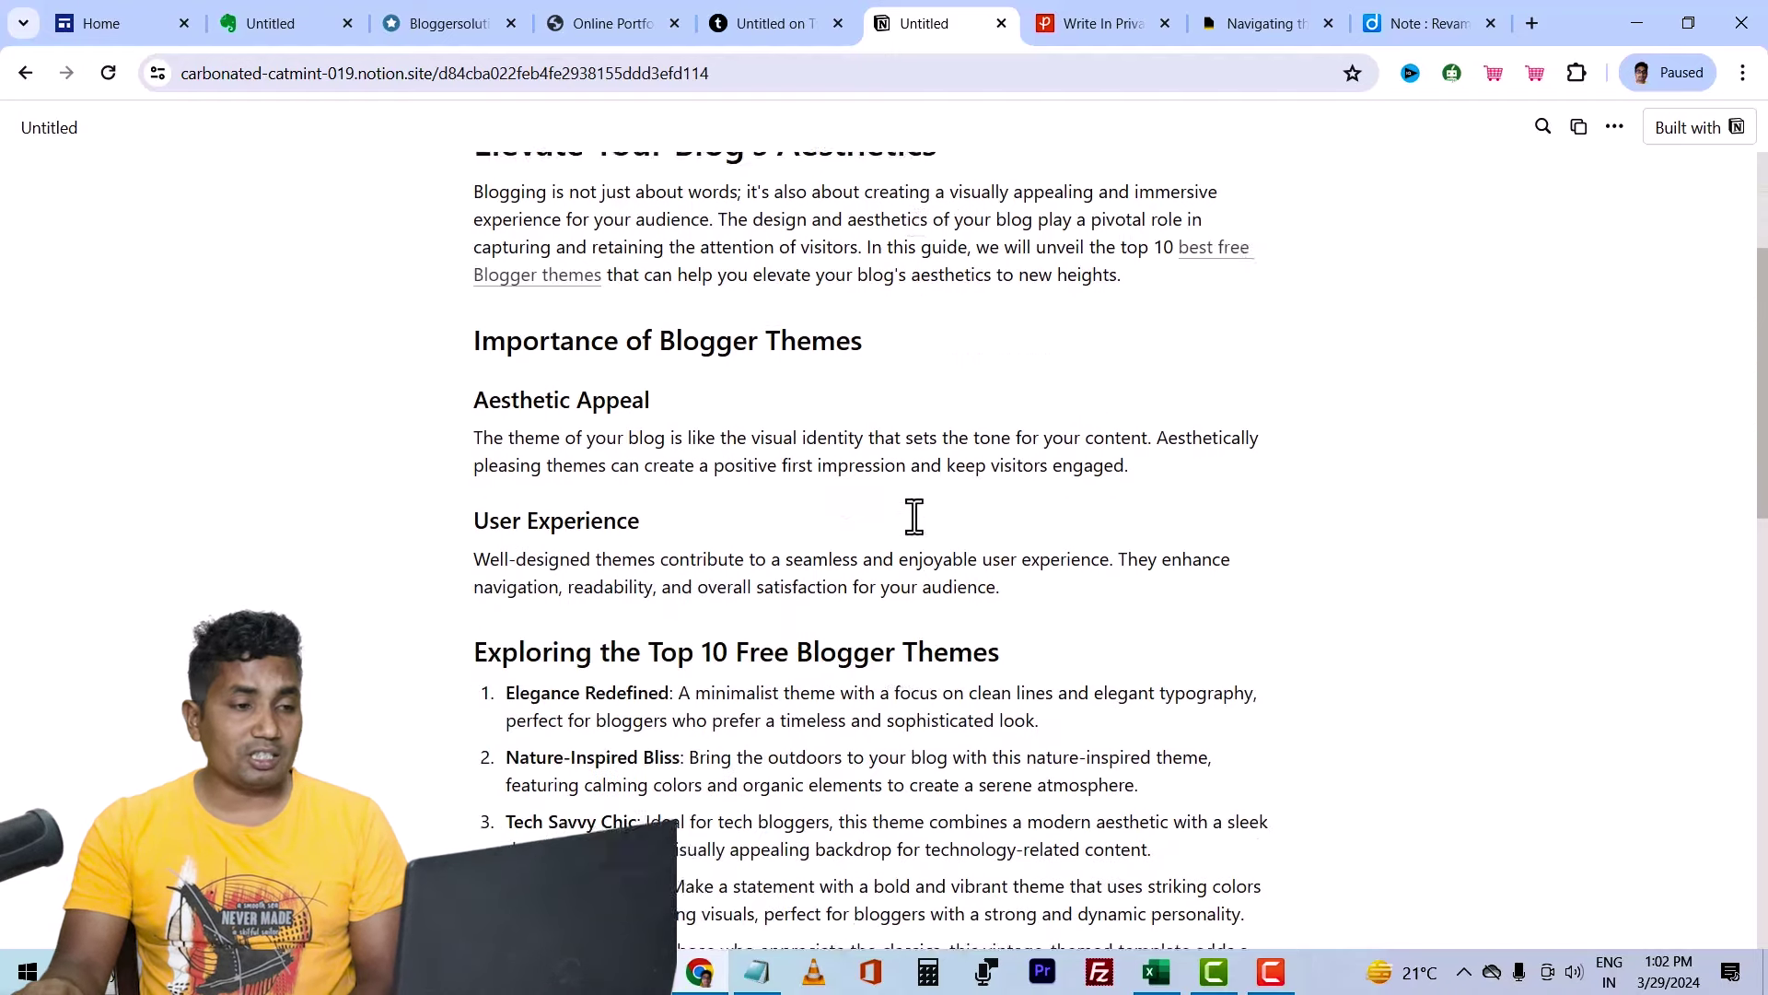
scroll(1225, 435, "up", 2)
mouse_move(1225, 435)
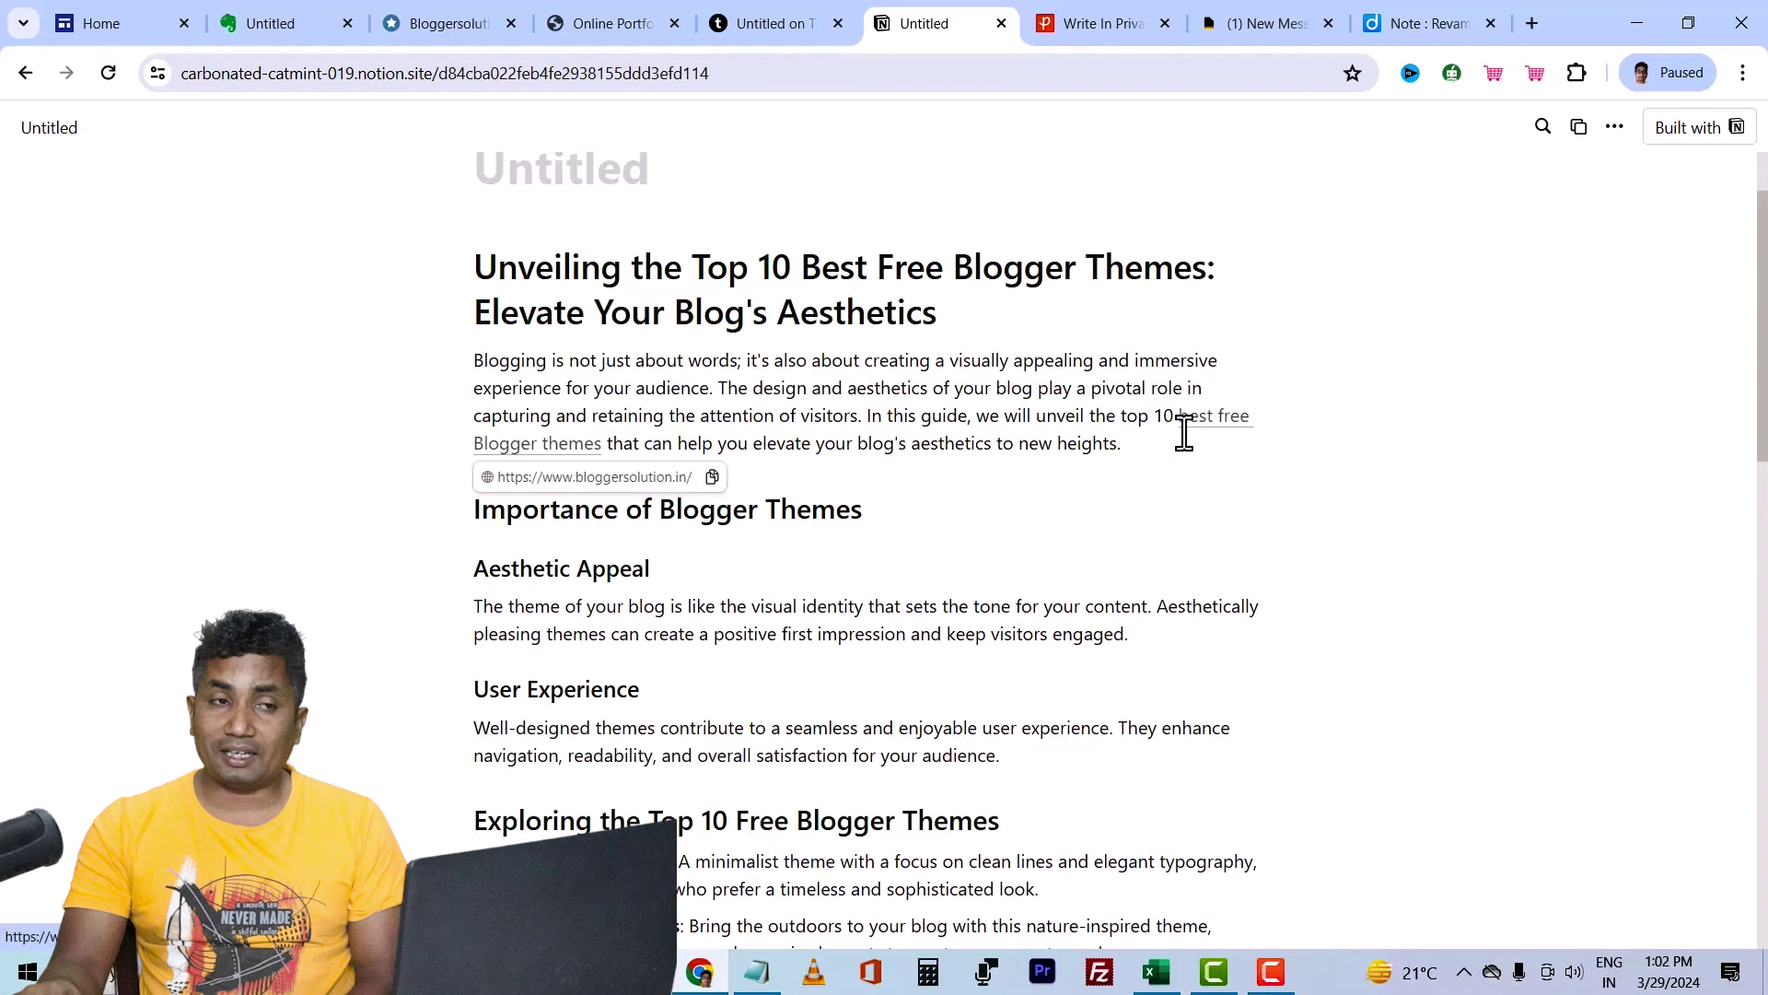
Step: Review the Penzu dropshipping post's 'is dropshipping profitable in india' backlink, then show the JustPaste.me article
left_click(1096, 27)
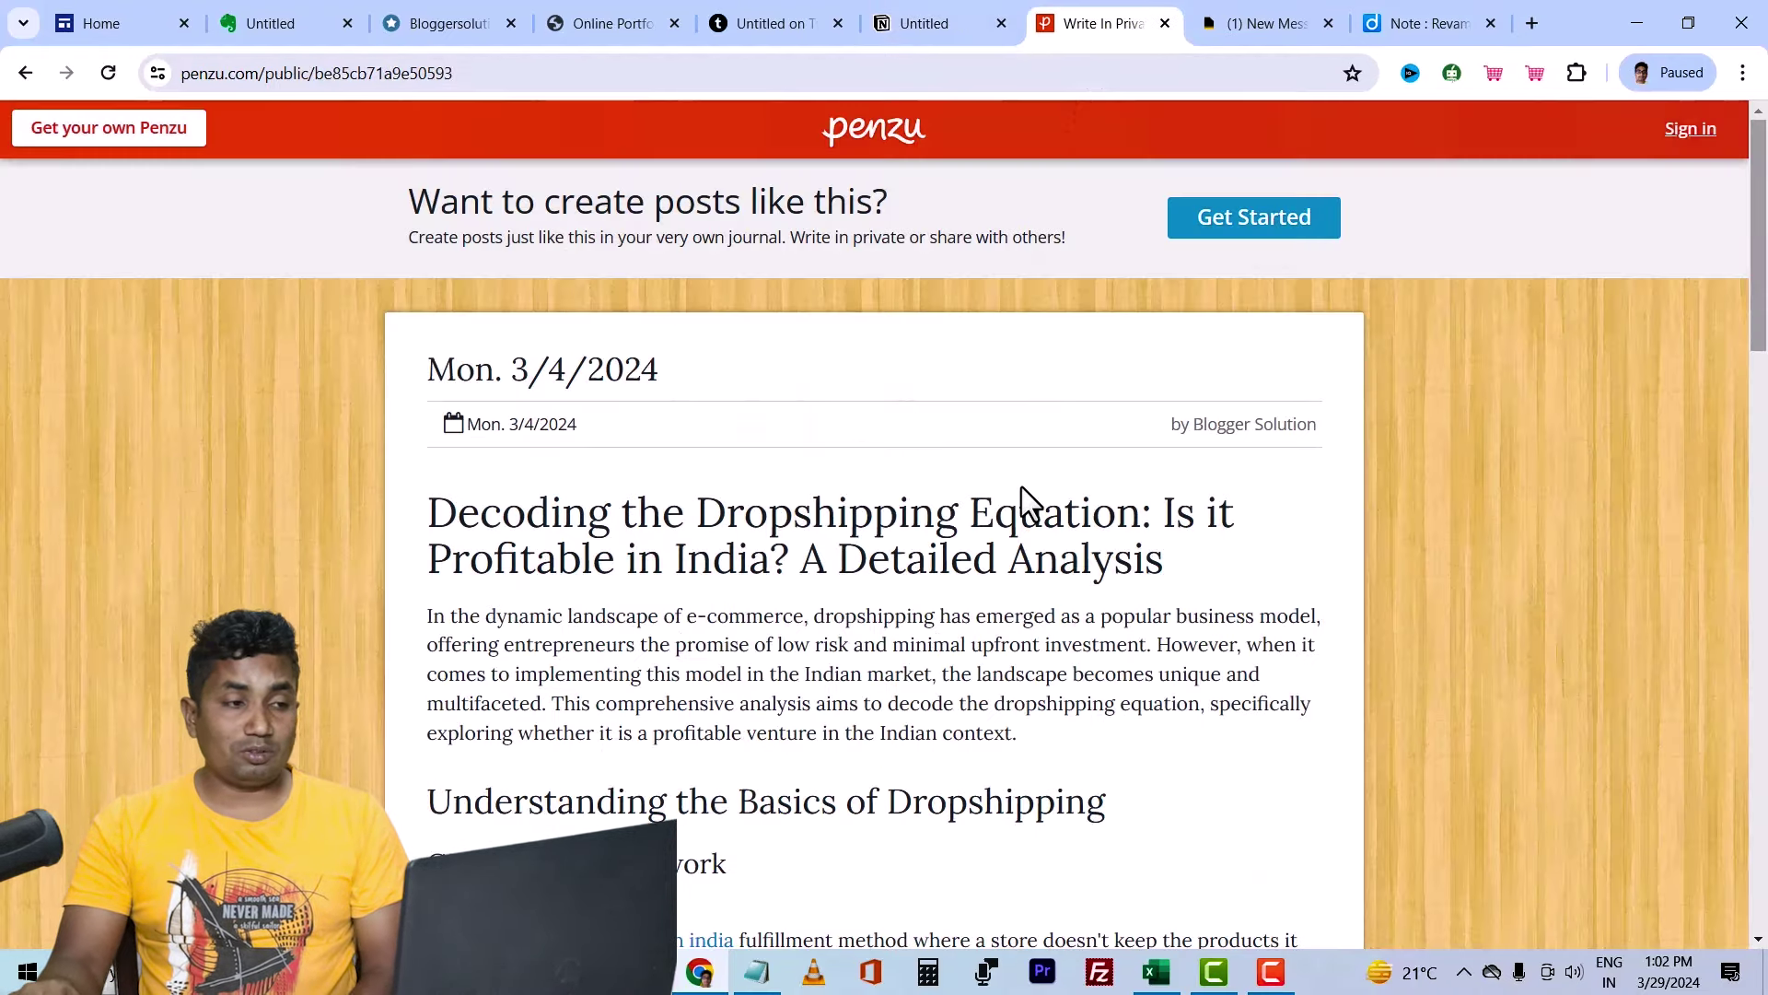
scroll(1023, 489, "down", 3)
scroll(1025, 488, "up", 3)
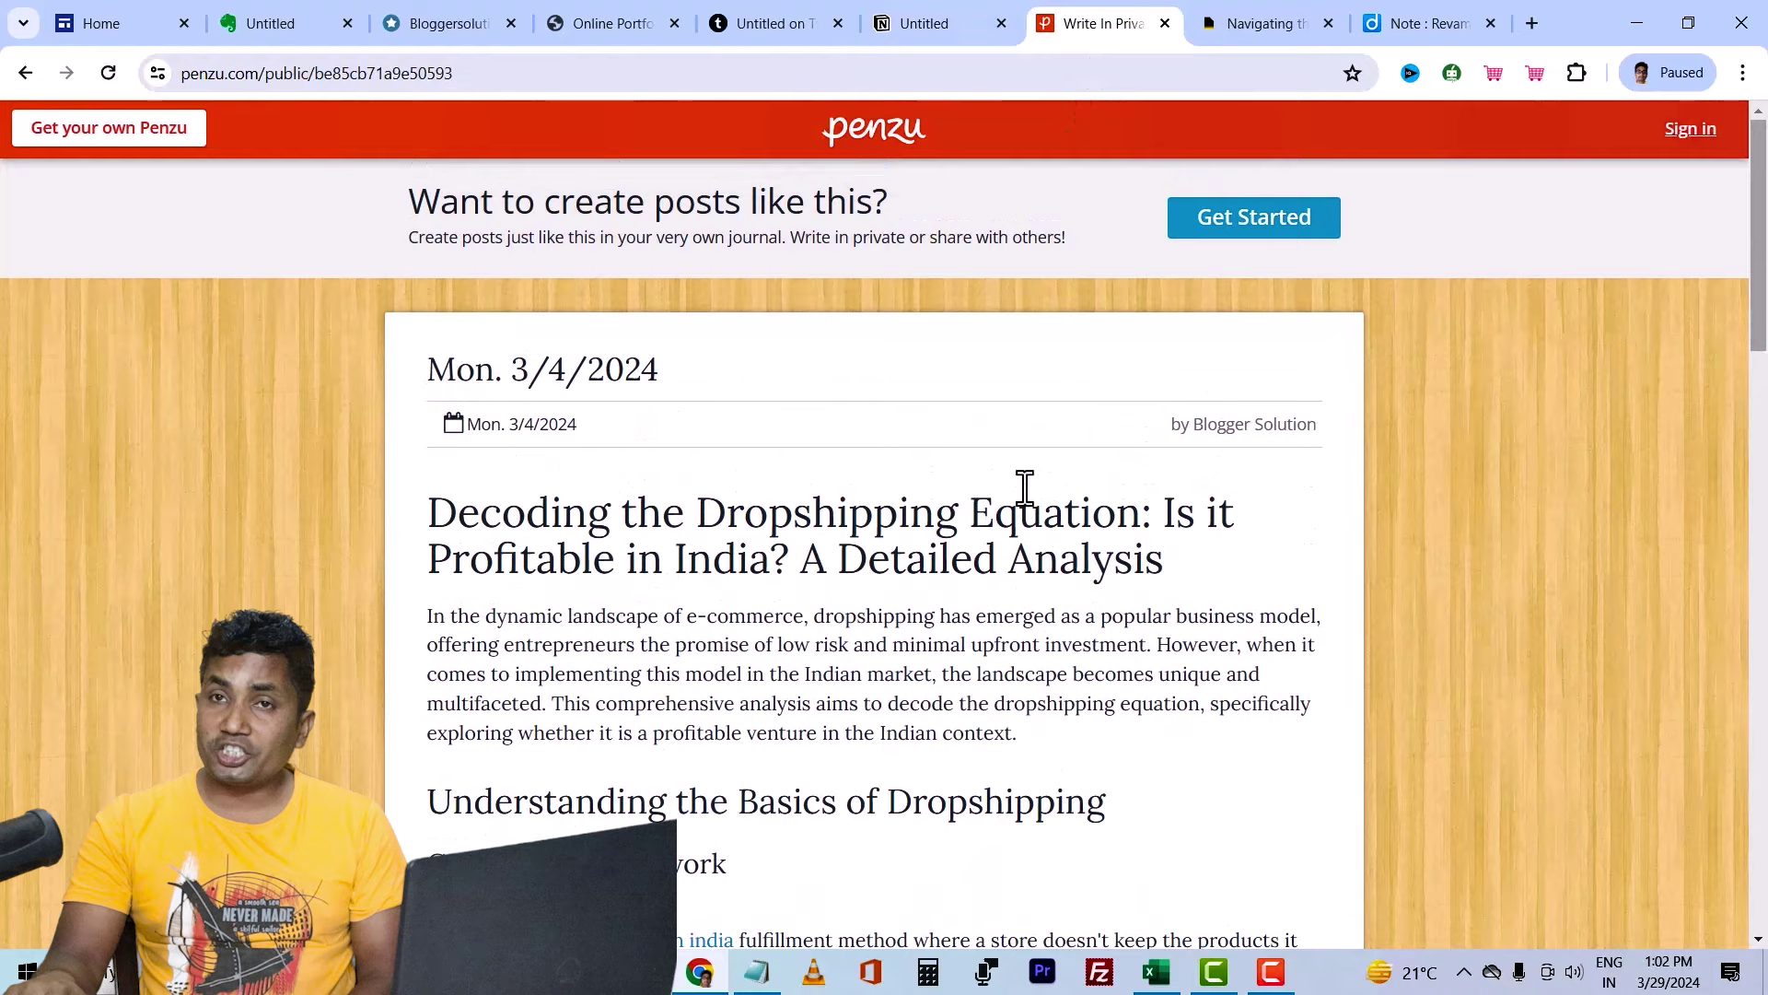
scroll(972, 520, "down", 6)
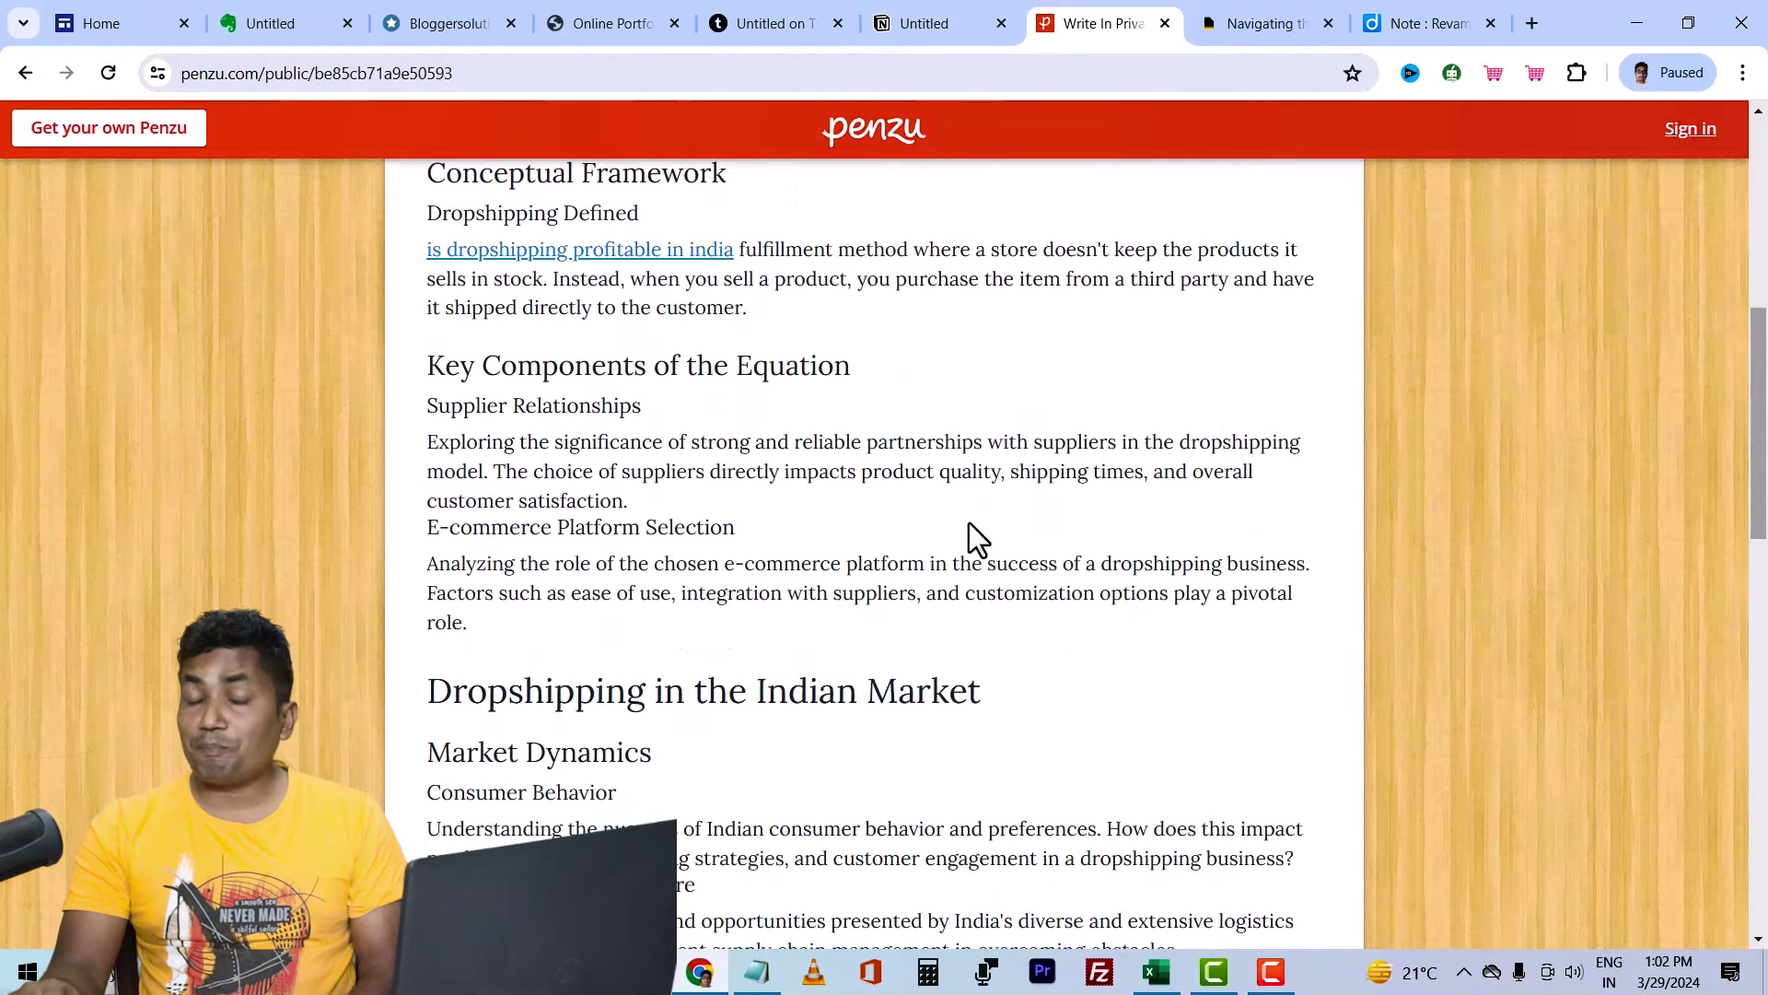
scroll(968, 522, "down", 4)
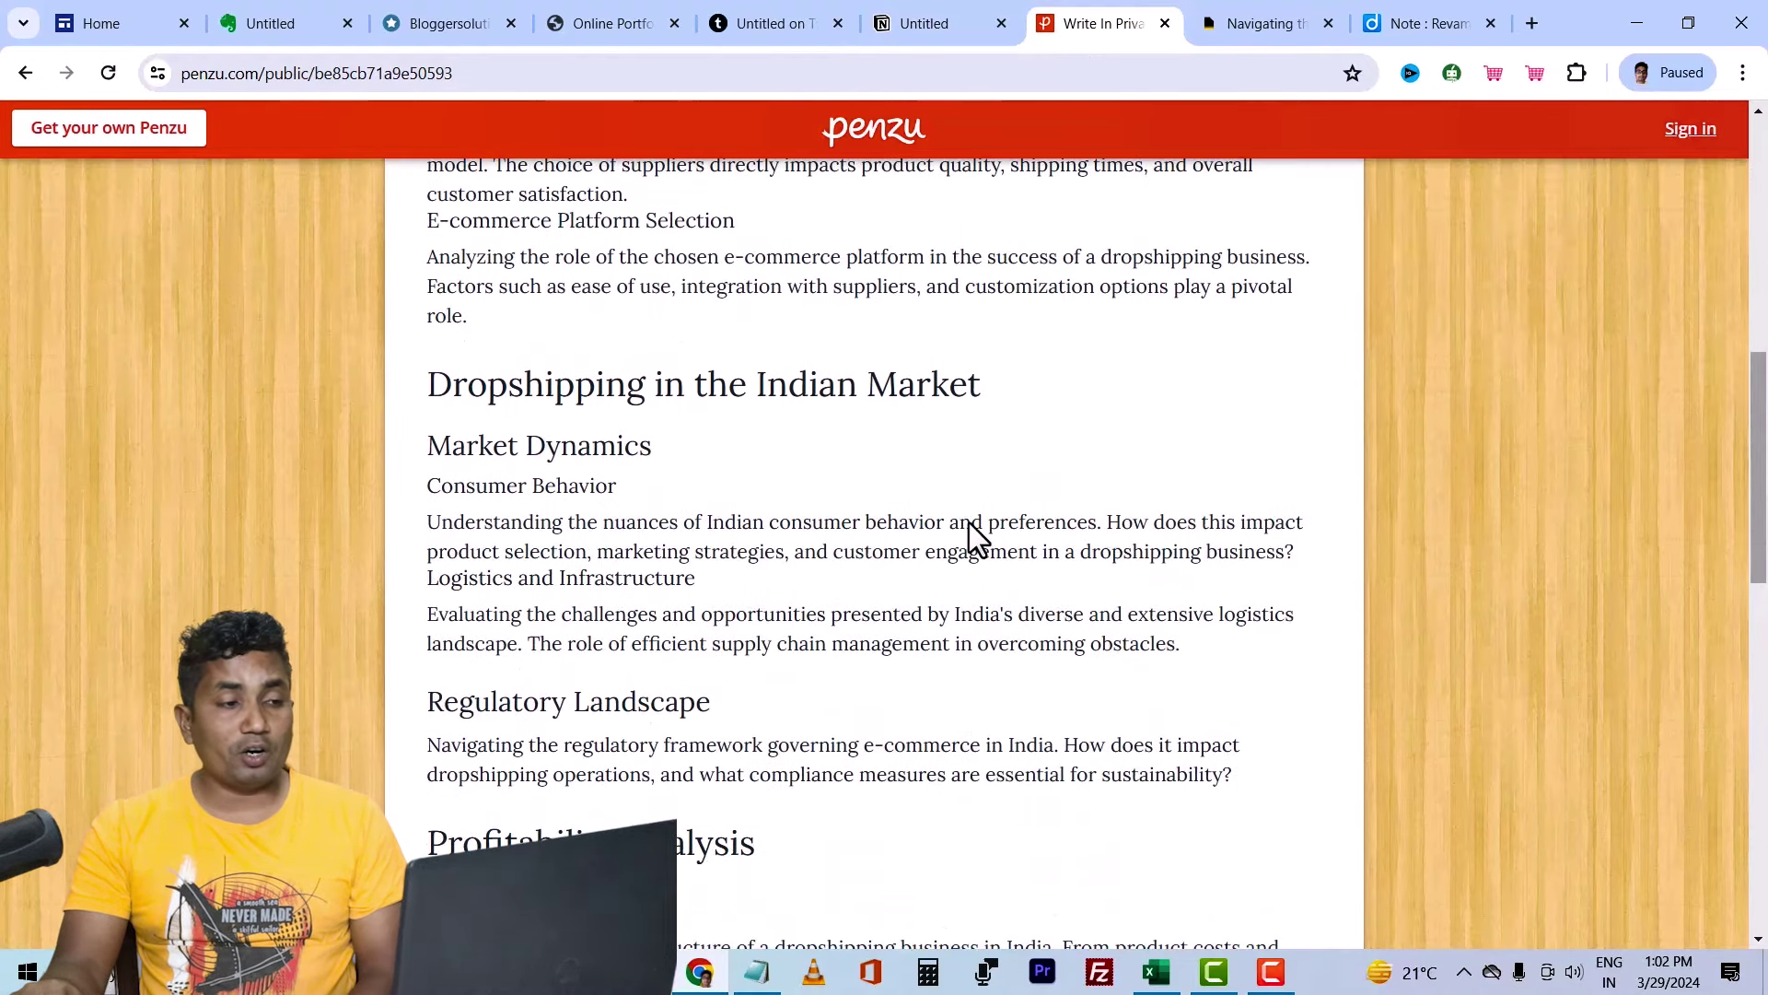
scroll(969, 522, "up", 6)
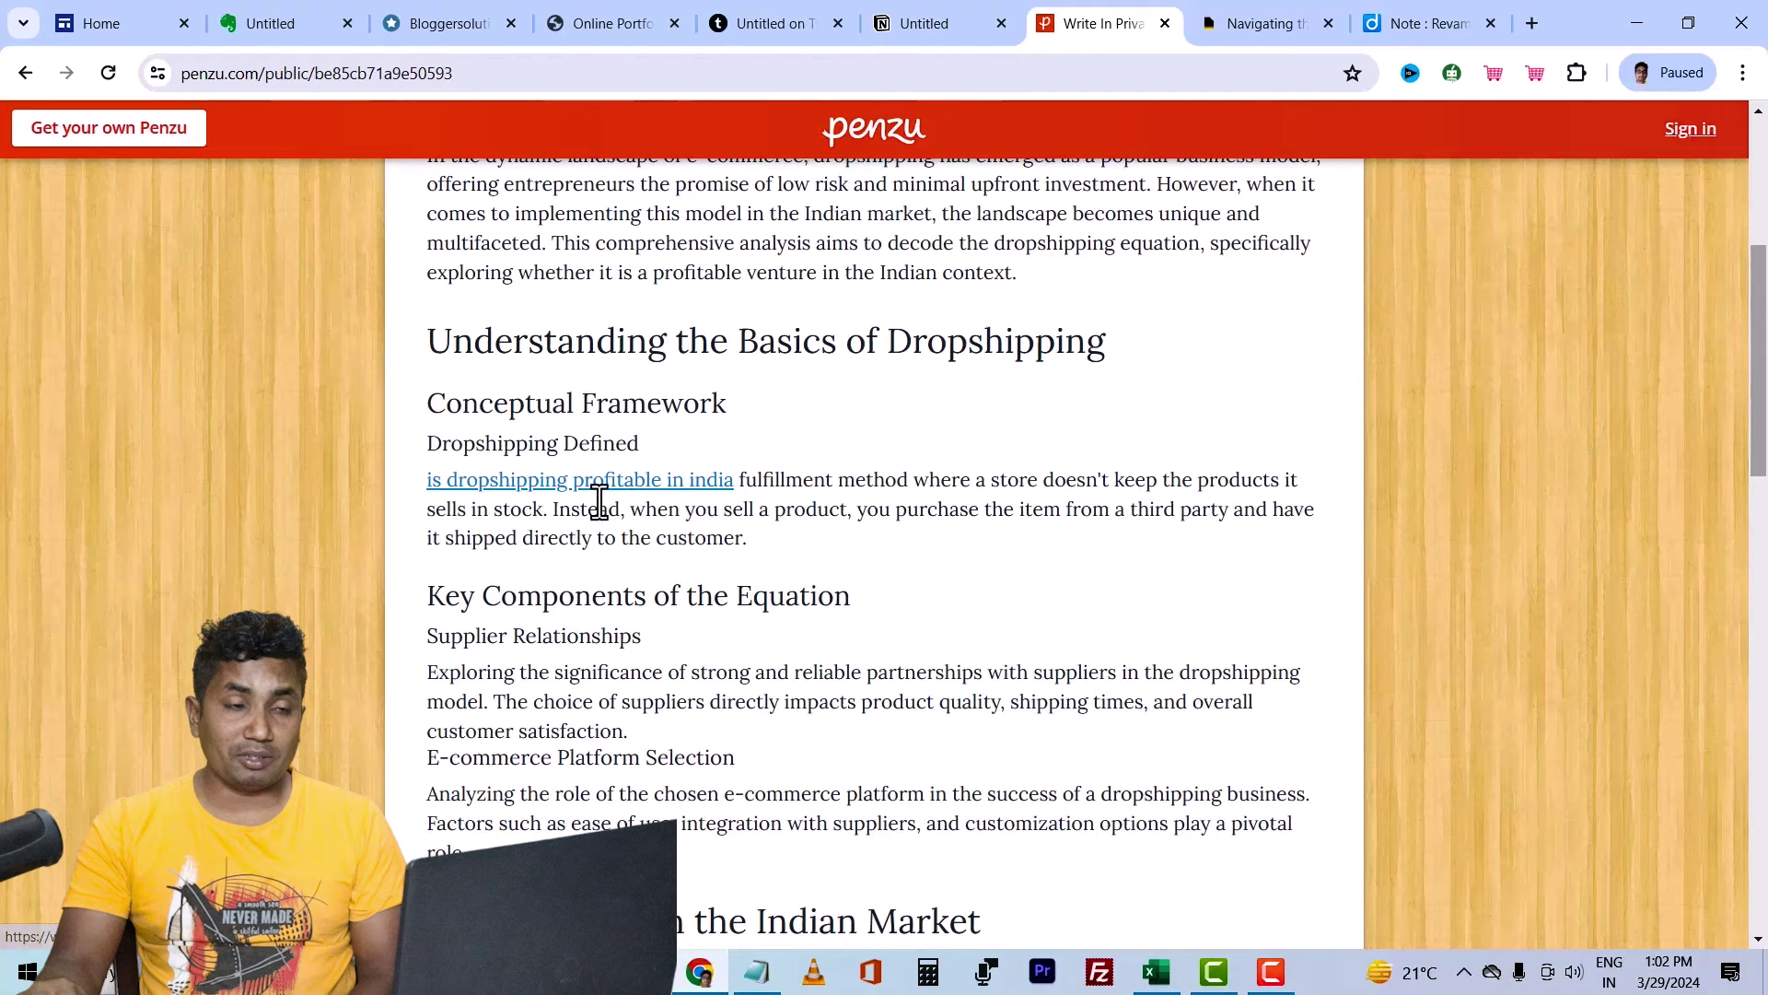
left_click(1279, 11)
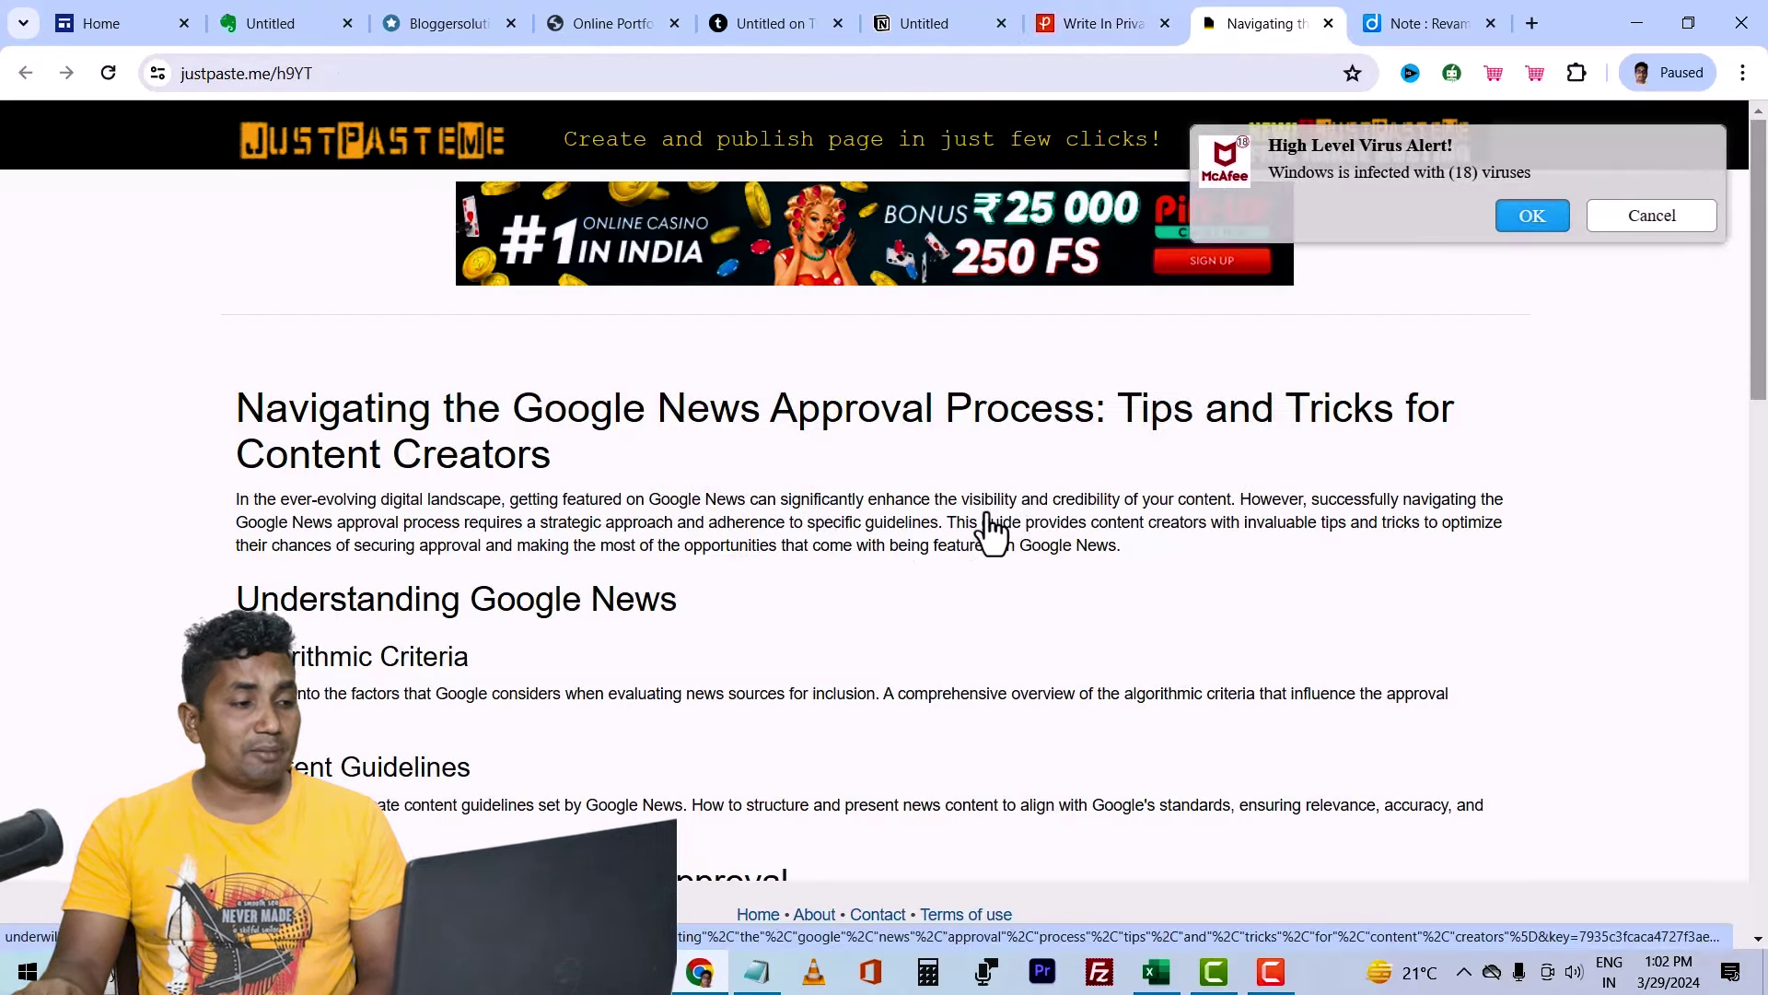
Step: Read the JustPaste.me Google News approval article, then open the Diigo note on free Blogger templates
scroll(989, 532, "down", 4)
scroll(989, 532, "down", 4)
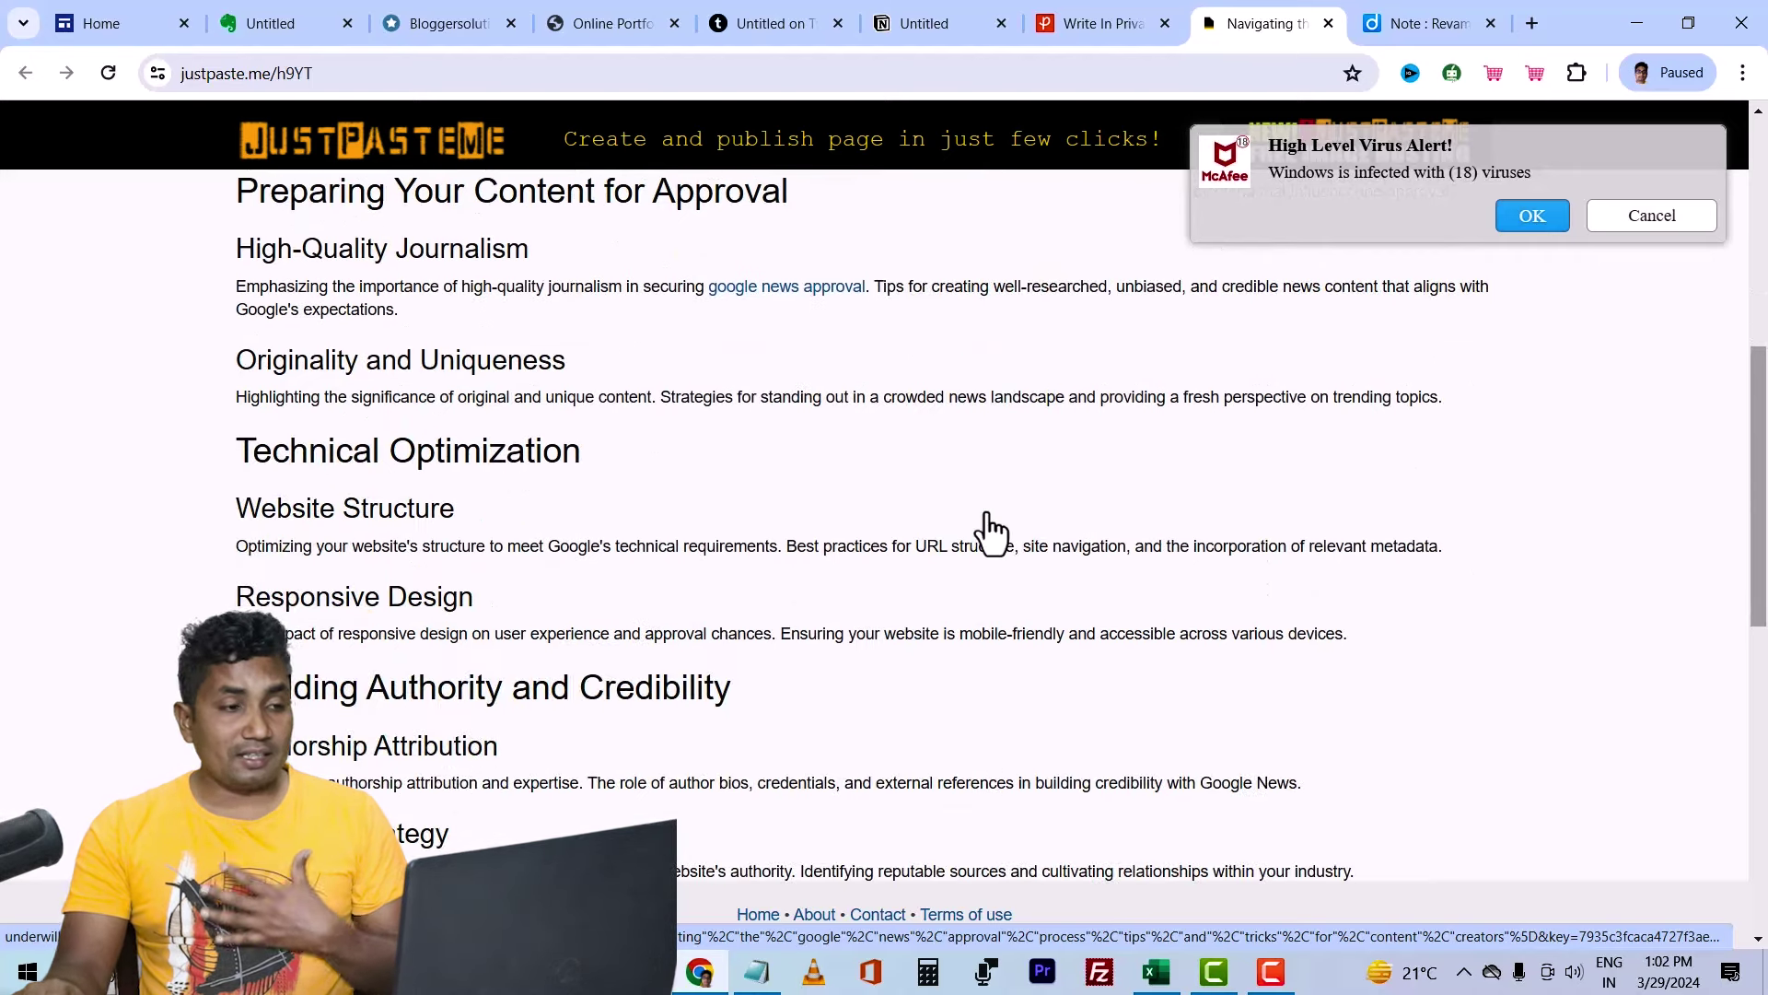
scroll(821, 541, "up", 5)
scroll(837, 623, "down", 10)
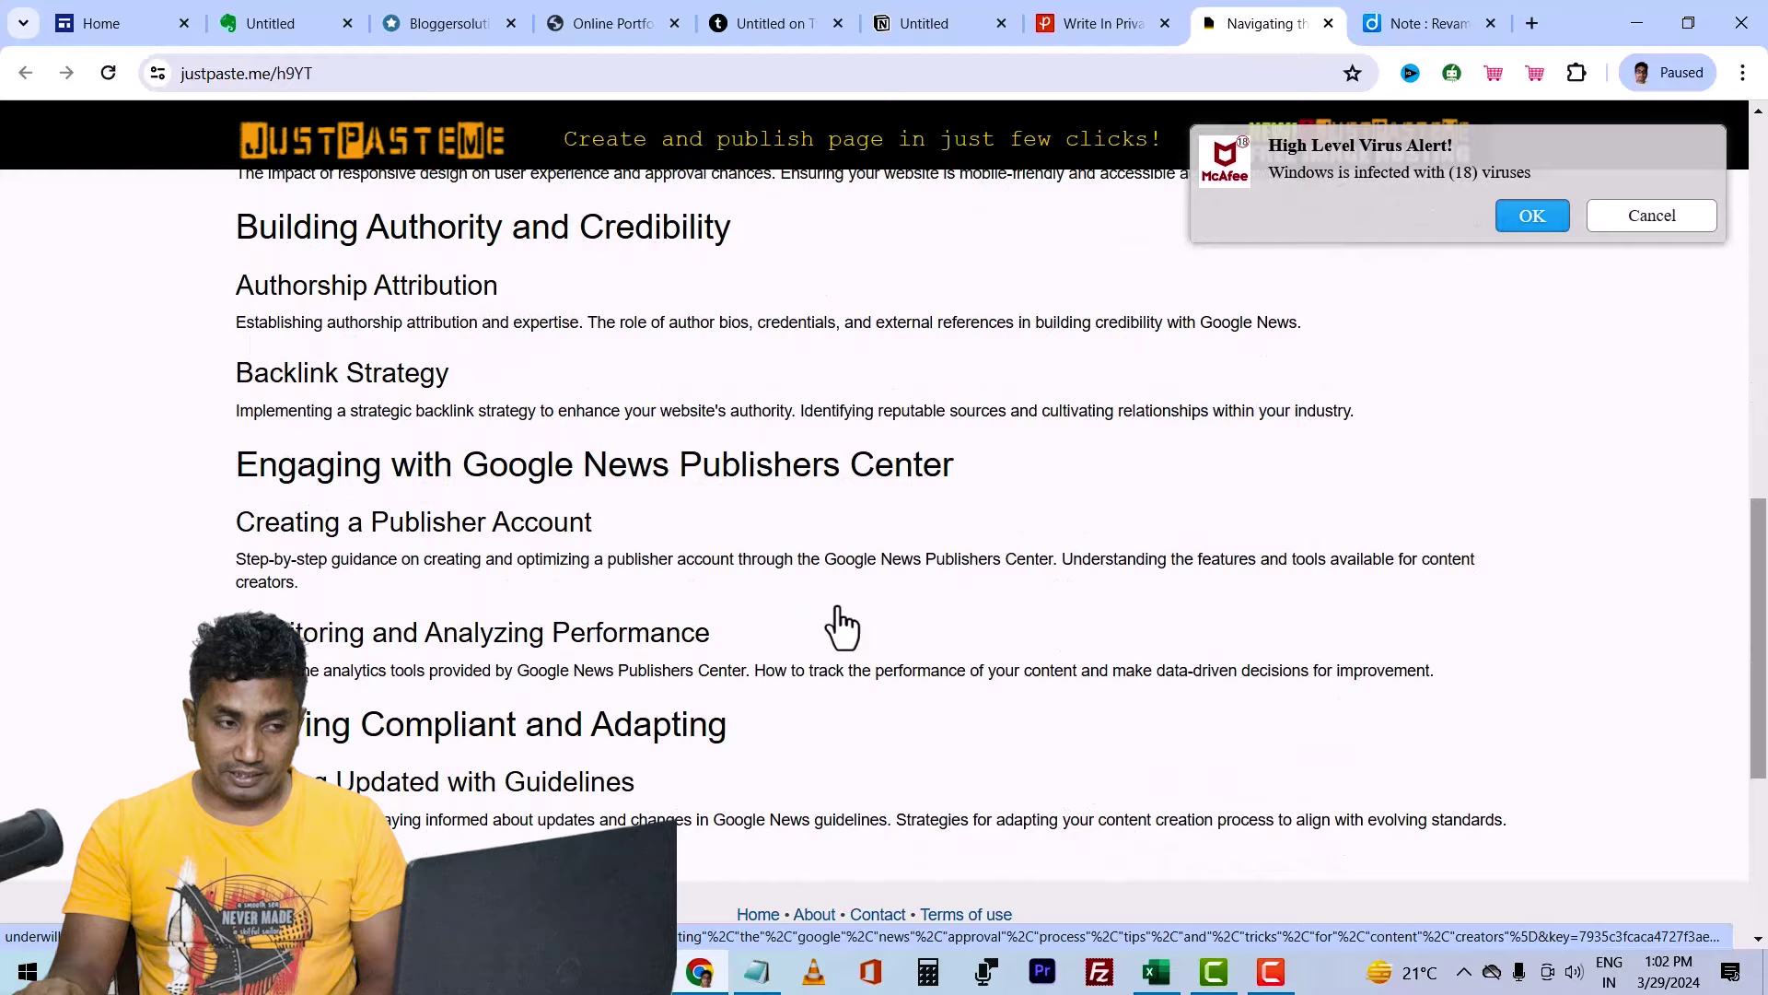
scroll(841, 623, "down", 5)
scroll(841, 623, "up", 5)
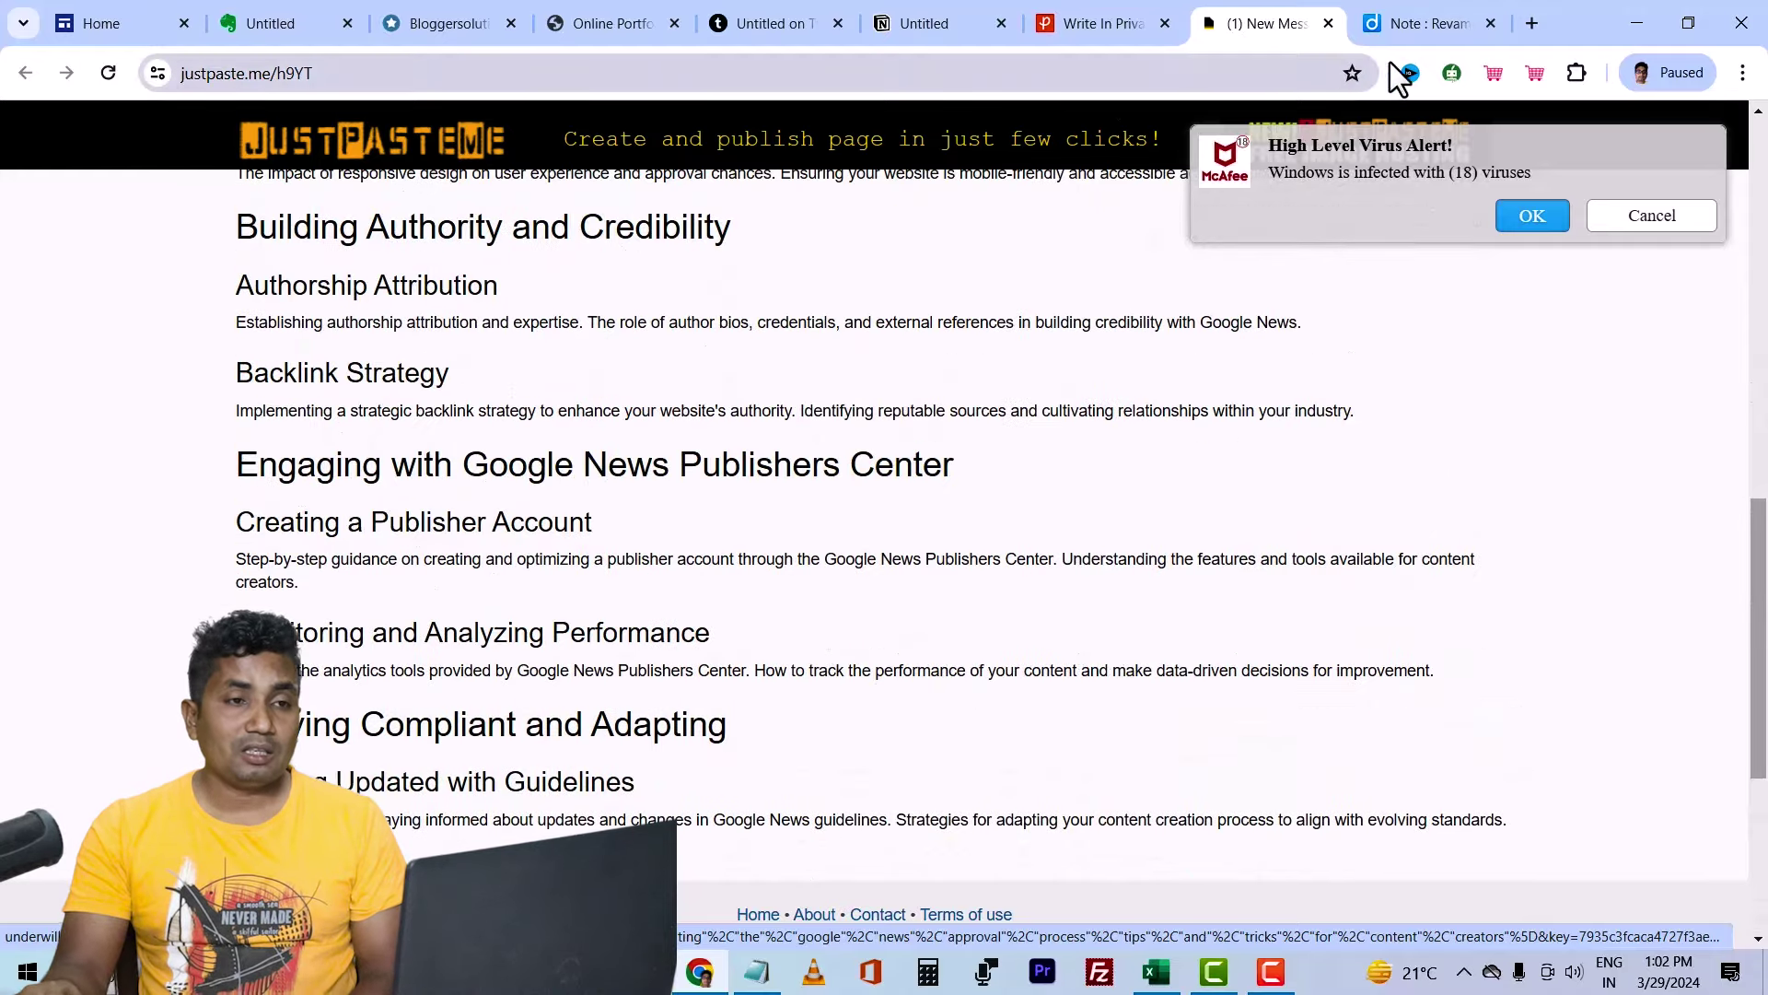
left_click(1429, 22)
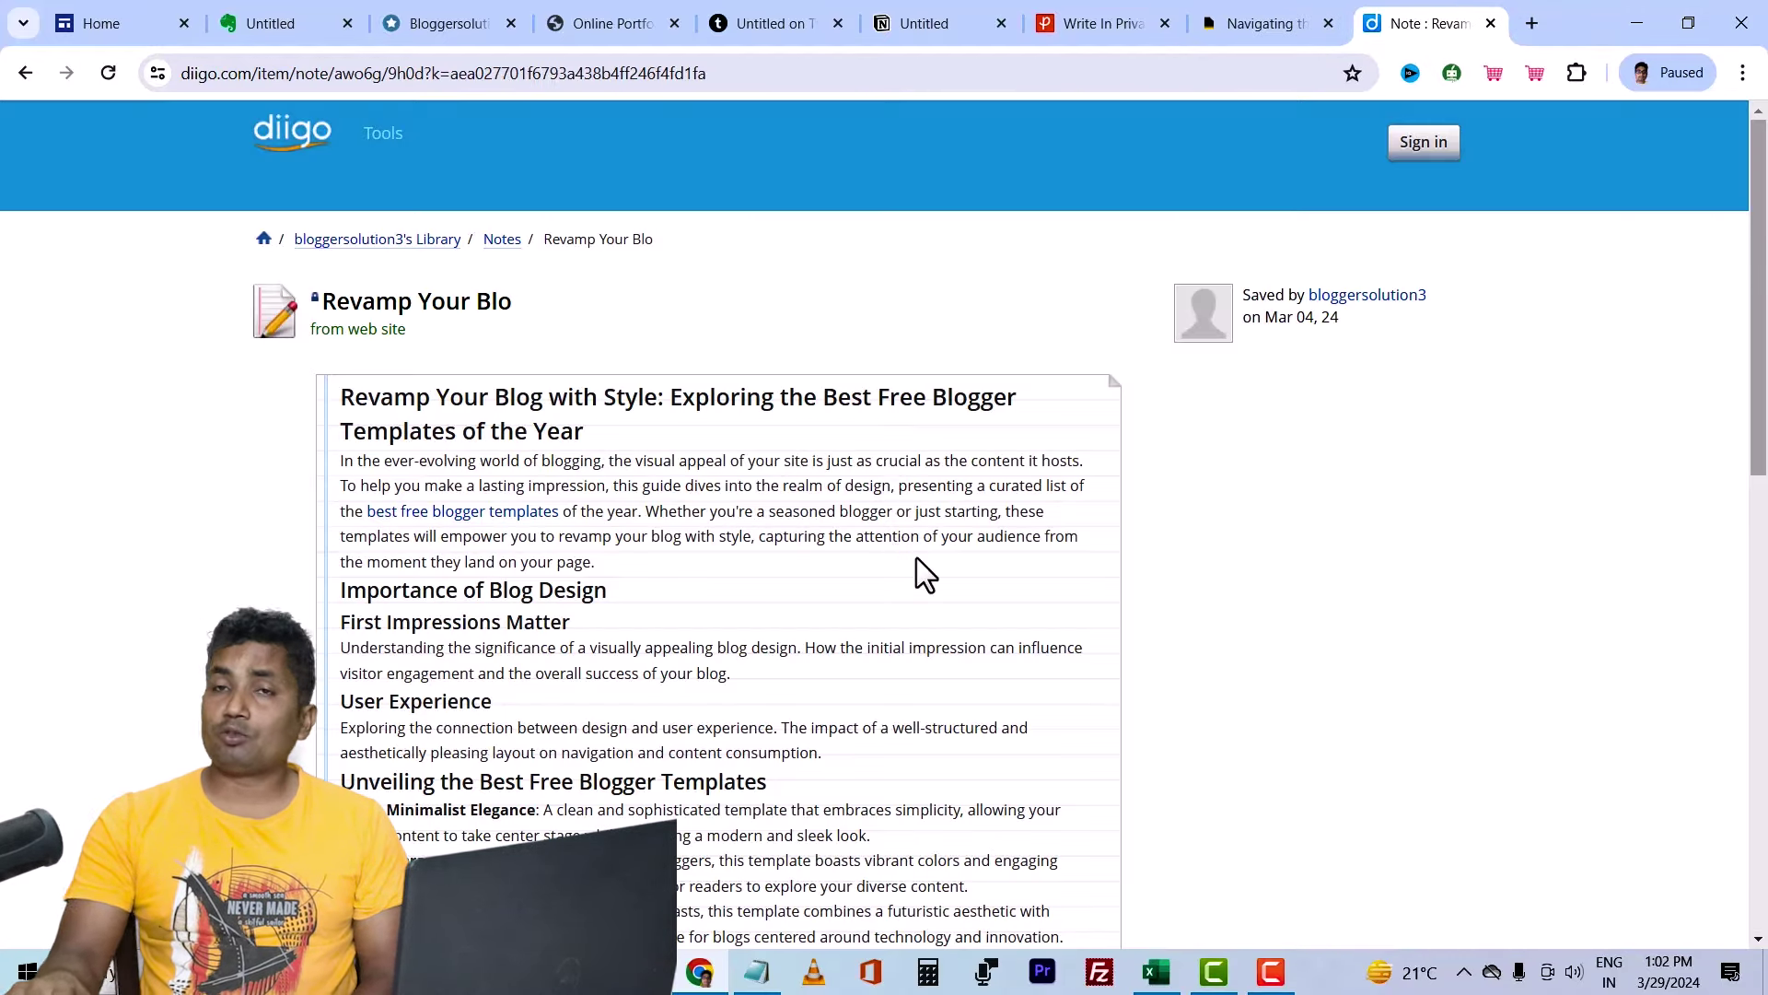
scroll(937, 558, "down", 5)
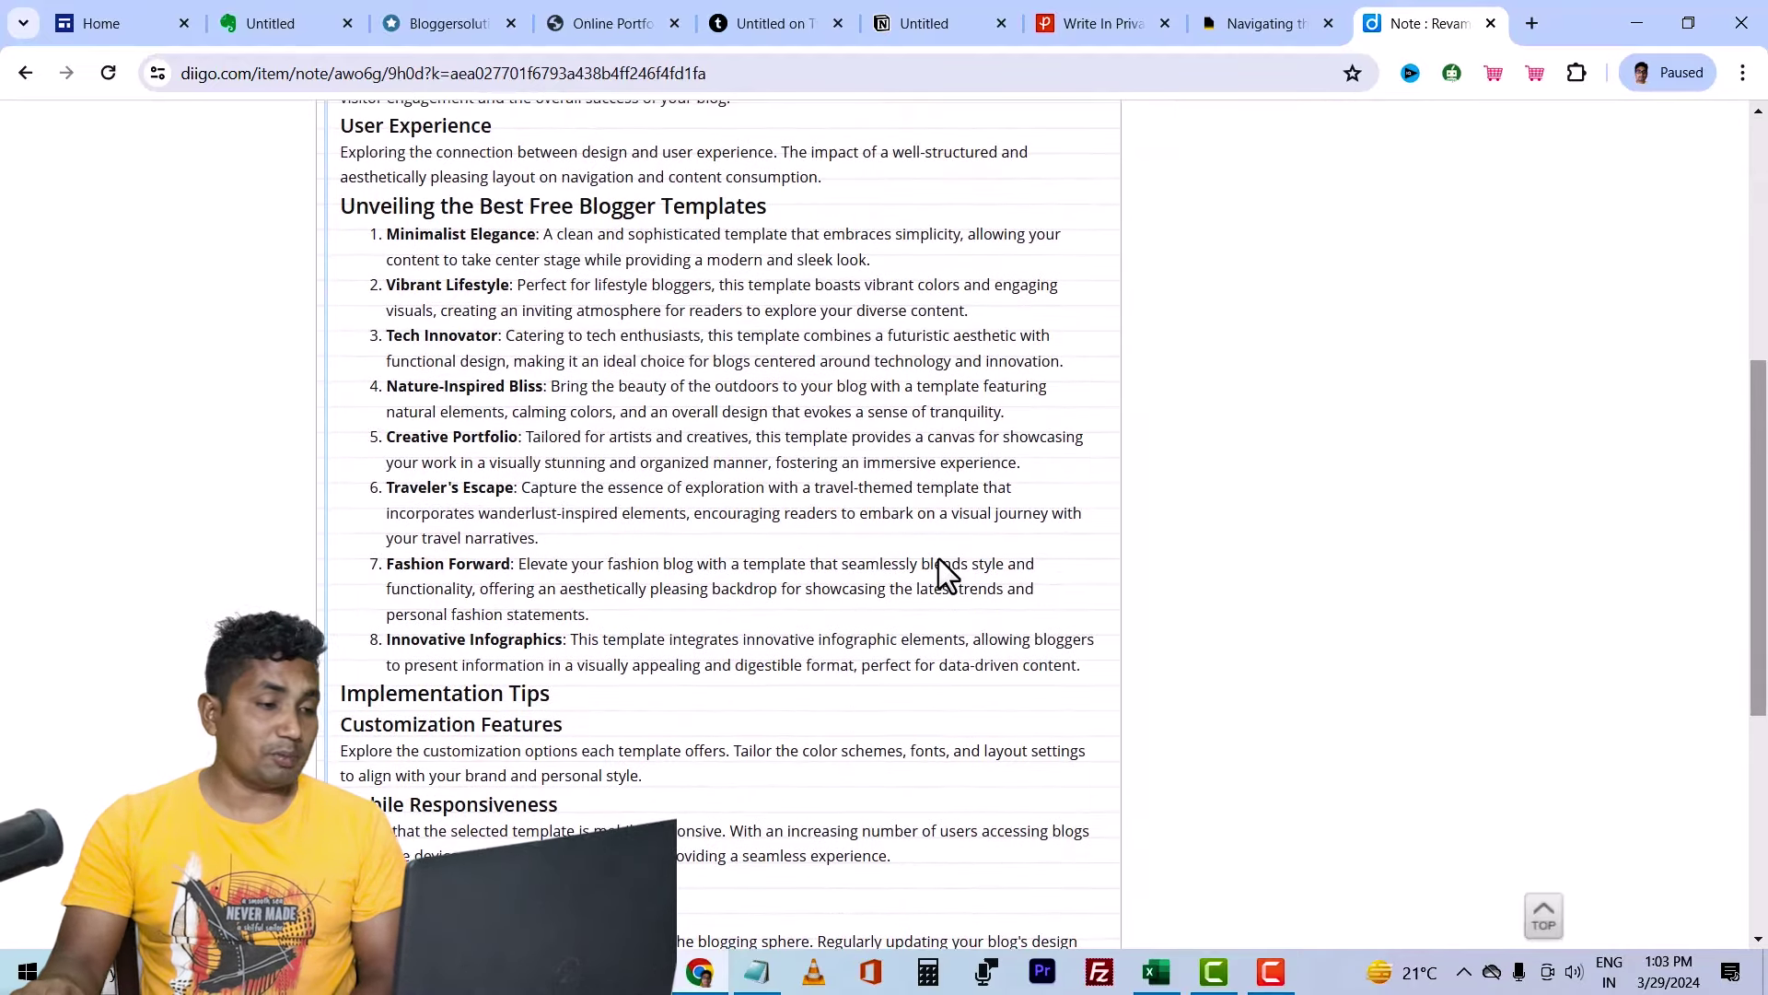
scroll(937, 558, "down", 3)
scroll(930, 584, "up", 5)
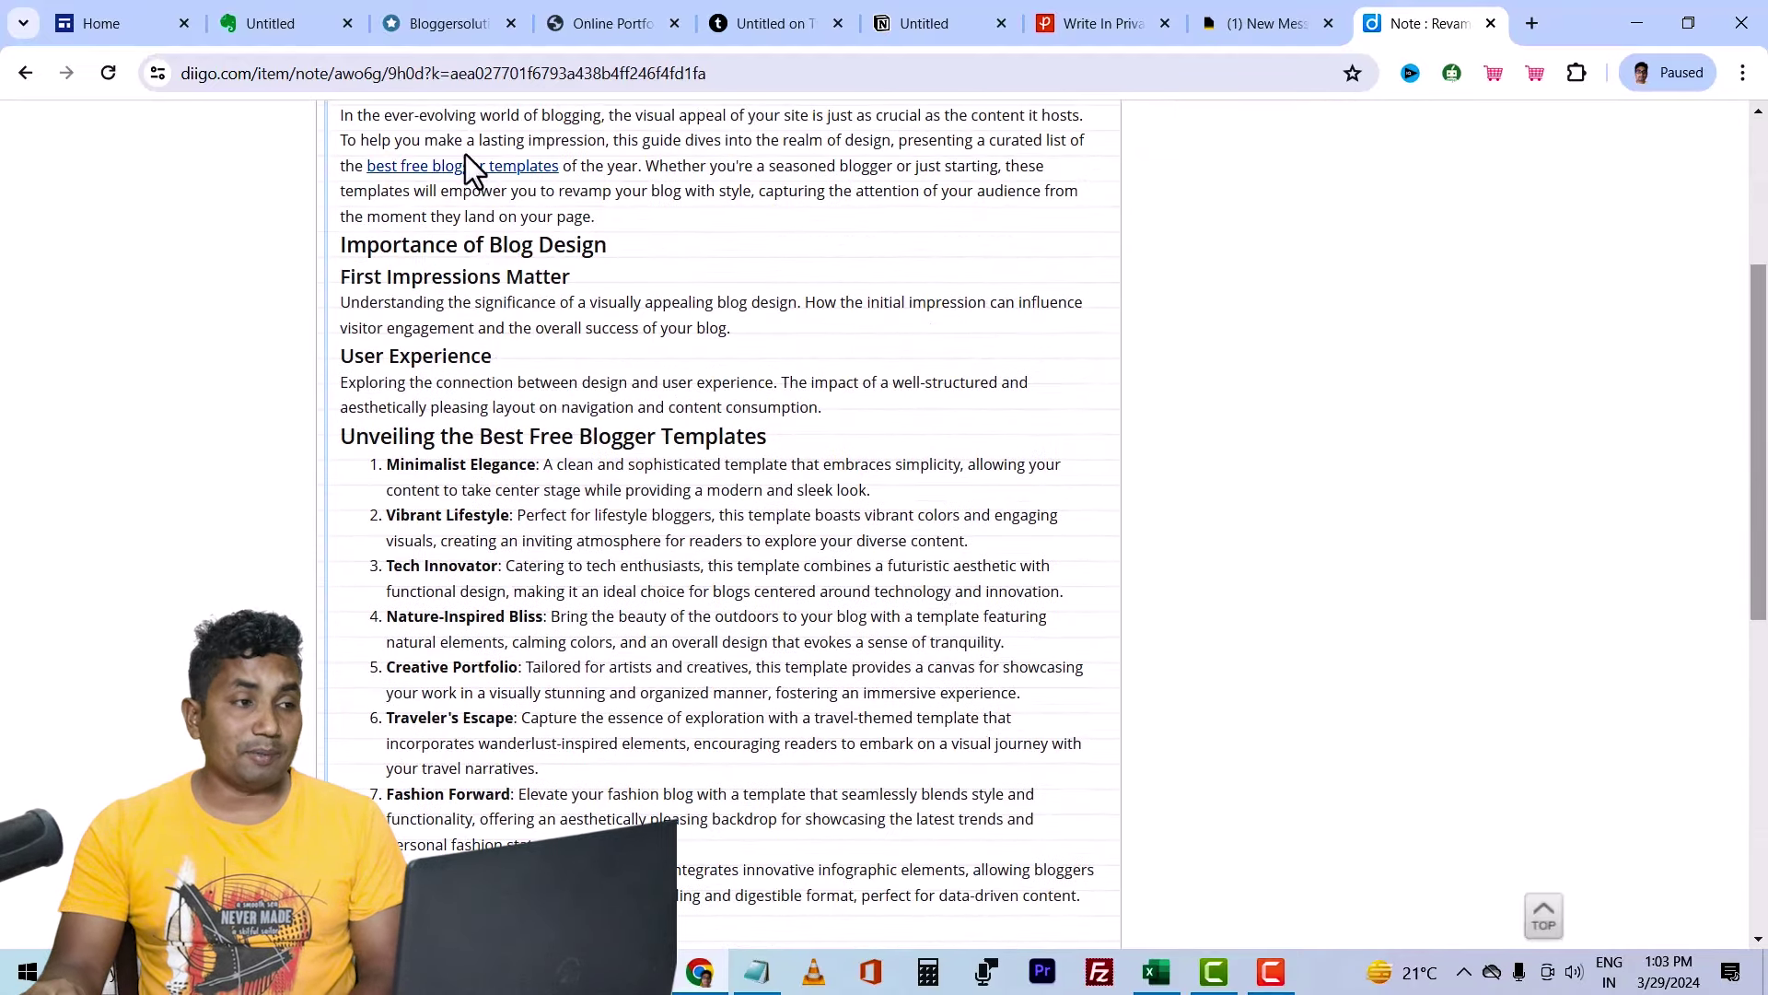